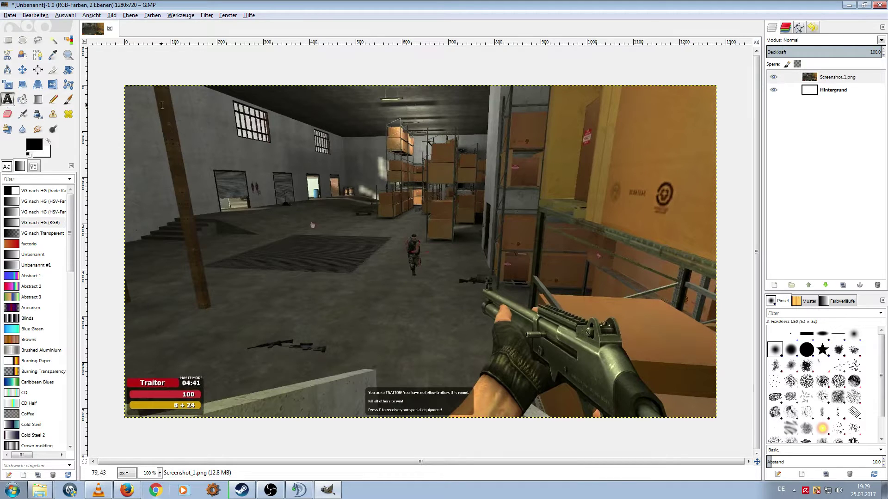
- Draw a text box at the image's top-left and enter the #002 text
{"action": "mouse_move", "coordinate": [141, 105]}
{"action": "left_mouse_down"}
{"action": "mouse_move", "coordinate": [155, 124]}
{"action": "mouse_move", "coordinate": [392, 236]}
{"action": "left_mouse_up"}
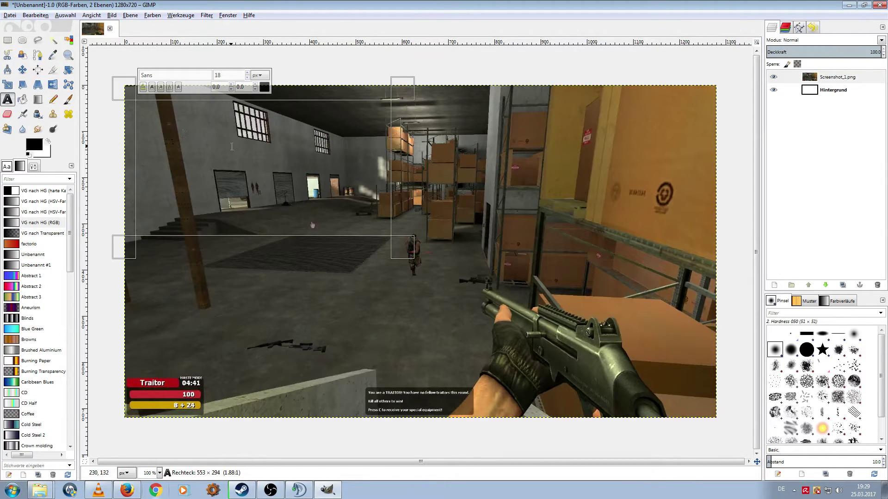
{"action": "type", "text": "#00"}
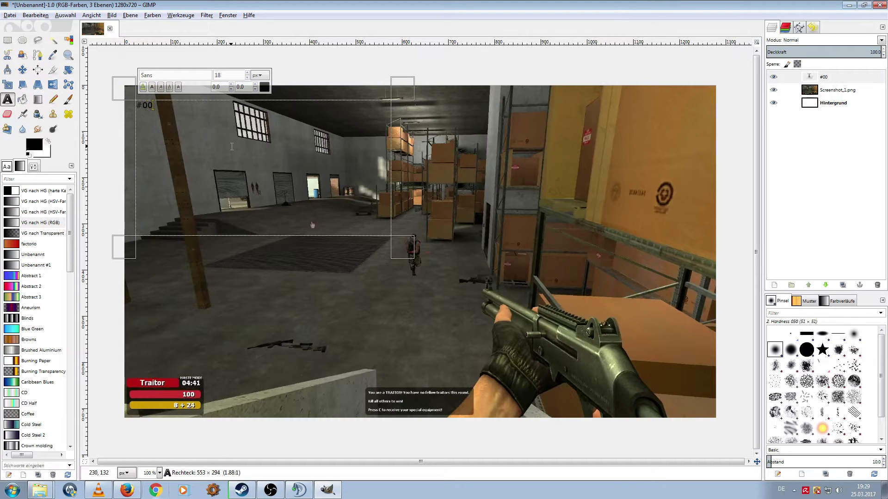
{"action": "type", "text": "1"}
{"action": "left_click_drag", "start_coordinate": [166, 106], "coordinate": [127, 107]}
- Set the text font to Impact Condensed at 234 px, with bold left off
{"action": "left_click", "coordinate": [161, 76]}
{"action": "double_click", "coordinate": [160, 76]}
{"action": "type", "text": "i"}
{"action": "left_click", "coordinate": [167, 89]}
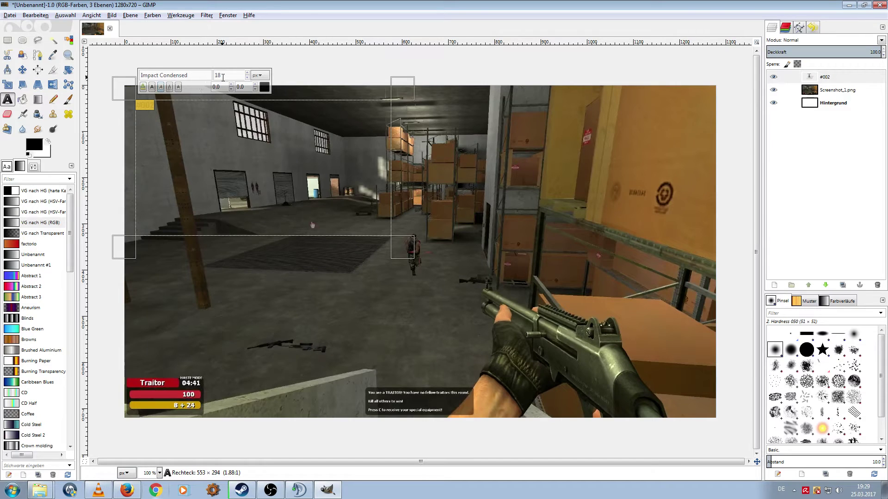
{"action": "left_click", "coordinate": [248, 74]}
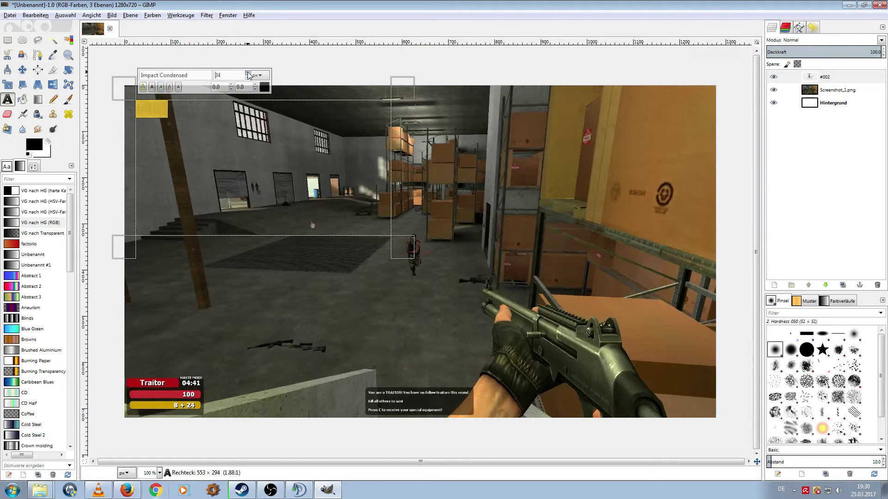
{"action": "left_click", "coordinate": [248, 74]}
{"action": "type", "text": "234"}
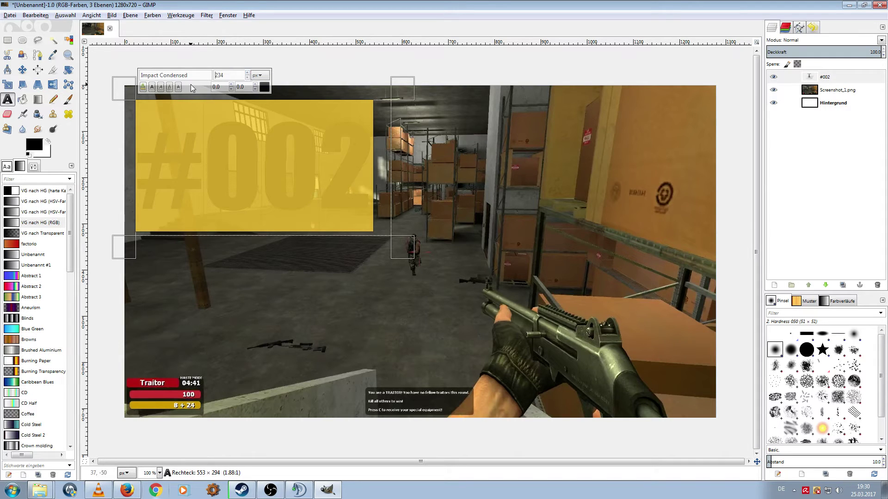
{"action": "left_click", "coordinate": [153, 87]}
{"action": "left_click", "coordinate": [153, 88]}
- Pick a bright green text colour for the #002 lettering and confirm it
{"action": "left_click", "coordinate": [265, 88]}
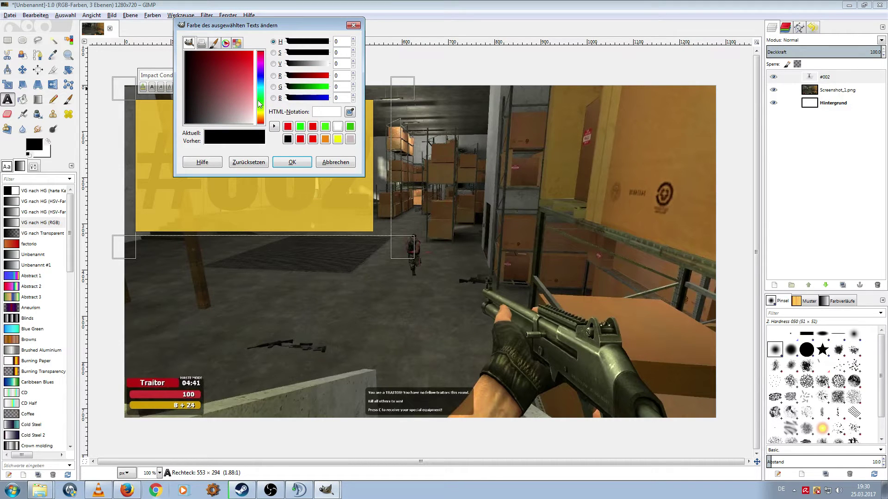
{"action": "left_click_drag", "start_coordinate": [260, 104], "coordinate": [261, 101]}
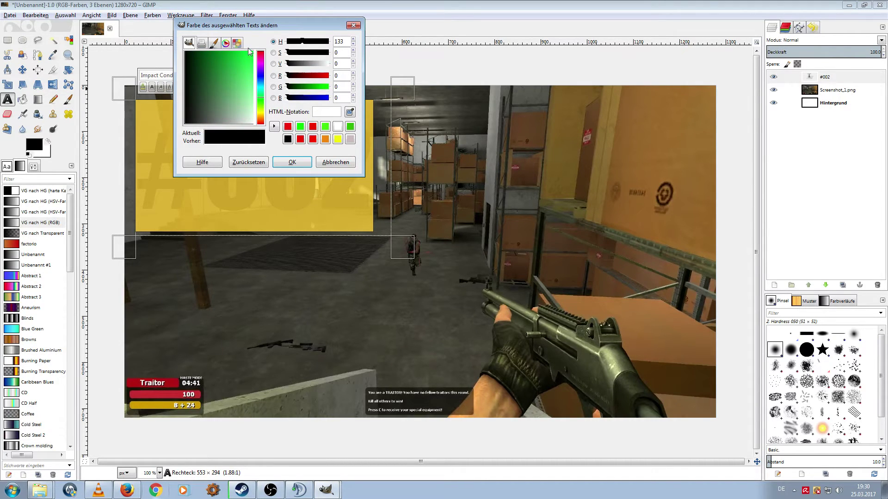
{"action": "left_click", "coordinate": [248, 52]}
{"action": "left_click", "coordinate": [294, 162]}
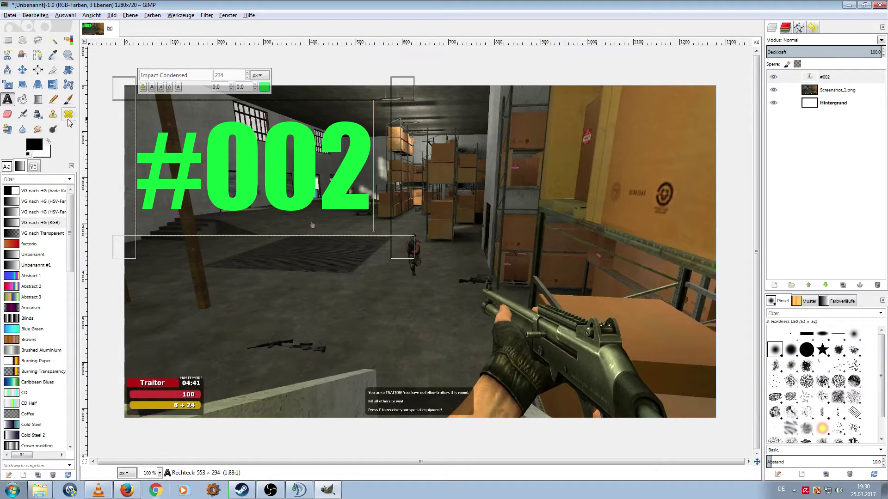
{"action": "left_click", "coordinate": [38, 103]}
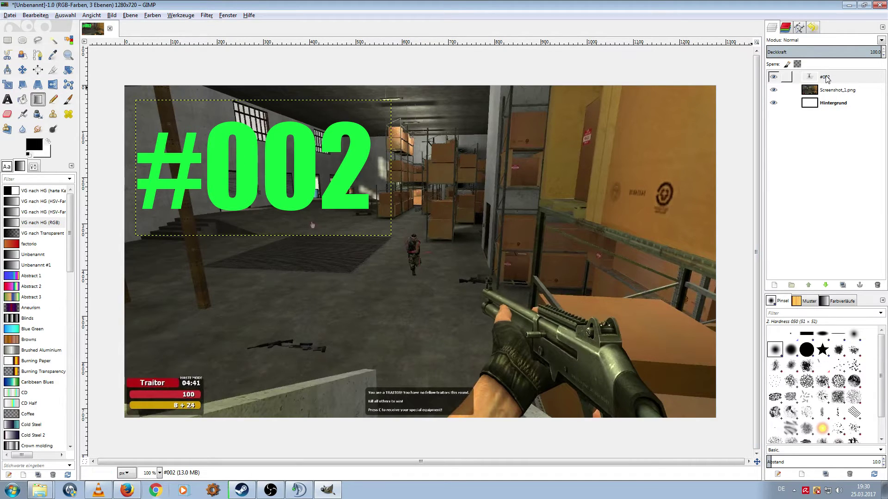
- Use Alpha to Selection on the #002 layer, then grow that selection
{"action": "right_click", "coordinate": [827, 78]}
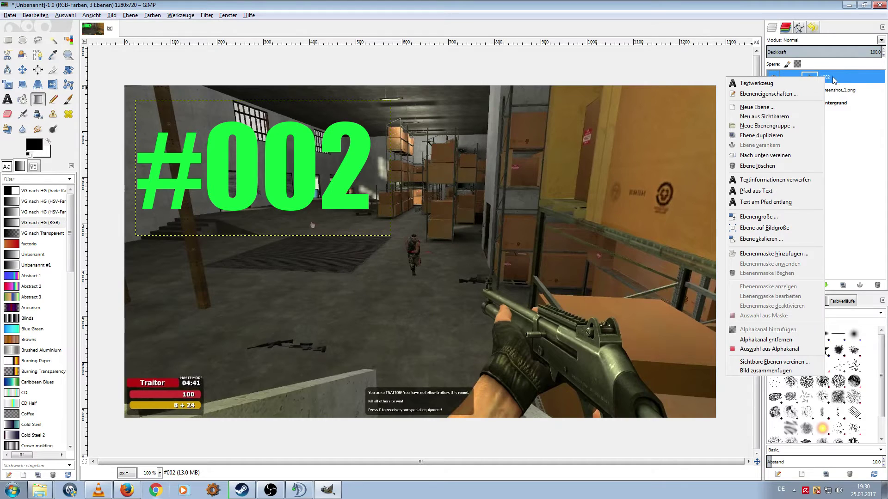
{"action": "left_click", "coordinate": [832, 77]}
{"action": "right_click", "coordinate": [832, 76]}
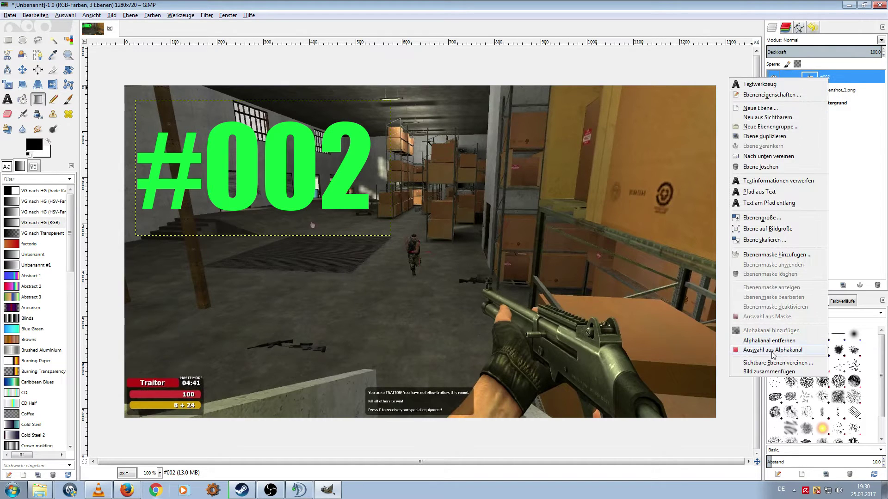
{"action": "left_click", "coordinate": [774, 350]}
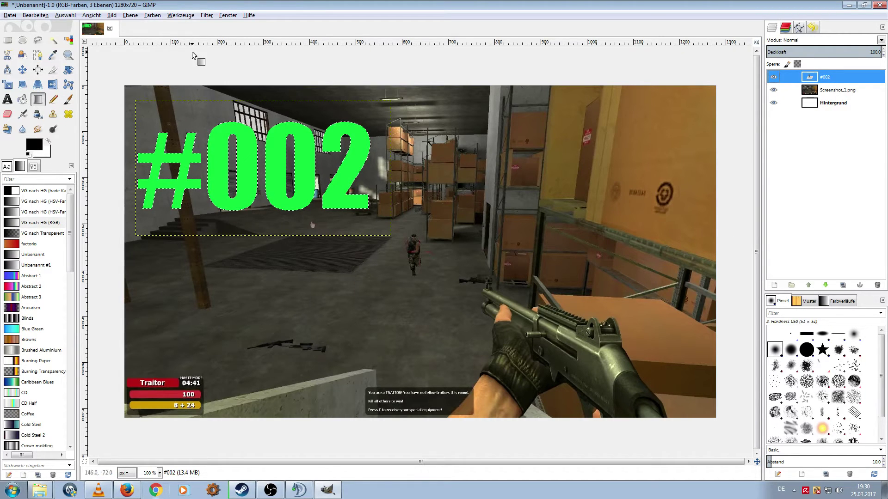
{"action": "left_click", "coordinate": [65, 15]}
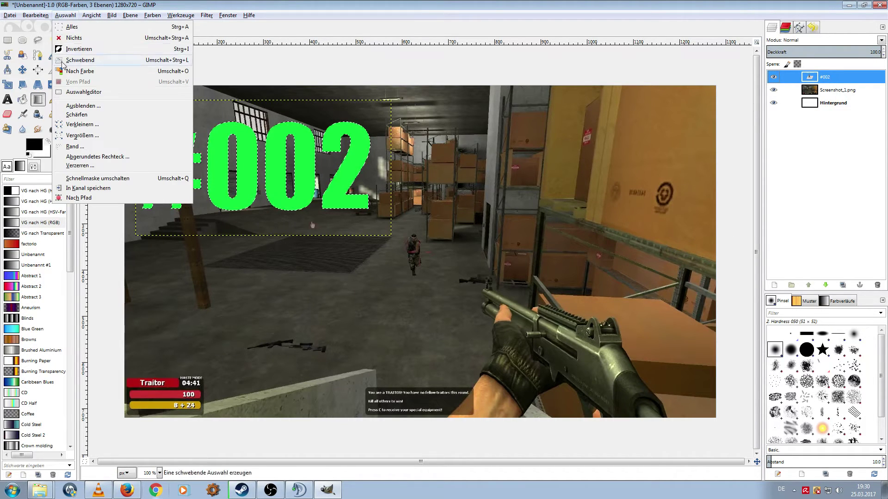
{"action": "left_click", "coordinate": [82, 135]}
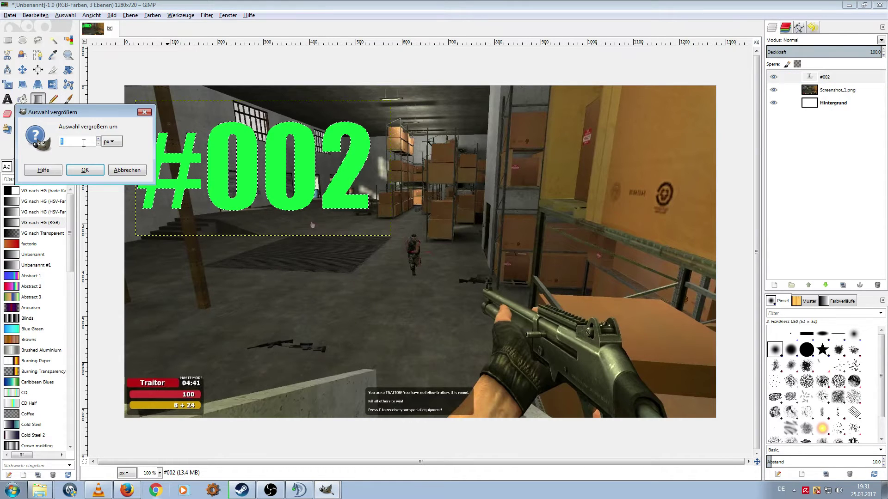
{"action": "left_click", "coordinate": [89, 171]}
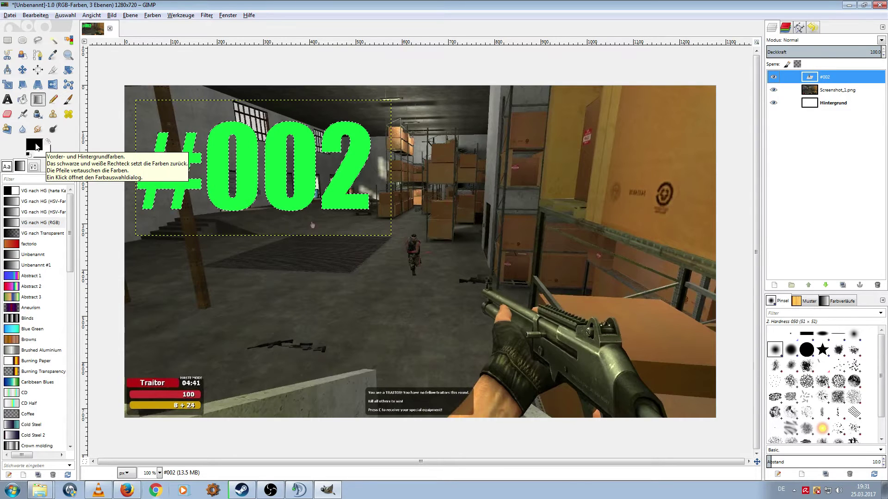
- Set the foreground colour to bright green (0bf420)
{"action": "scroll", "coordinate": [62, 314], "scroll_direction": "down", "scroll_amount": 3}
{"action": "scroll", "coordinate": [63, 314], "scroll_direction": "down", "scroll_amount": 3}
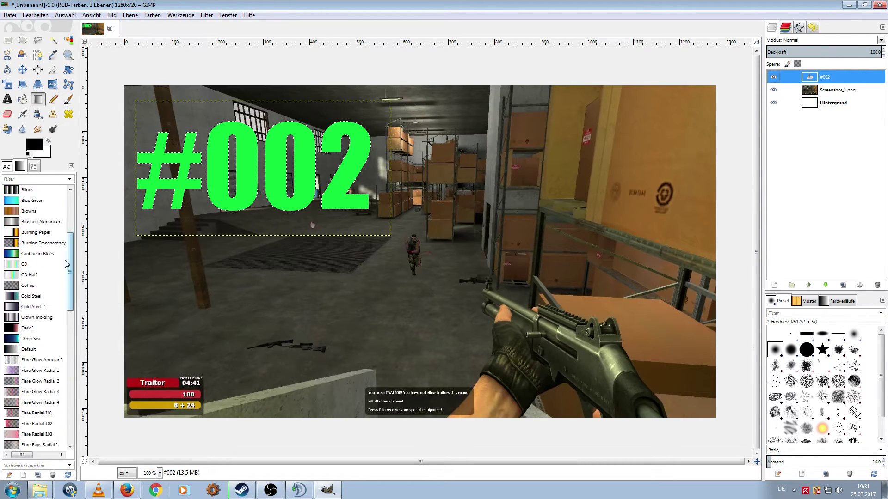
{"action": "scroll", "coordinate": [62, 314], "scroll_direction": "down", "scroll_amount": 3}
{"action": "mouse_move", "coordinate": [69, 315]}
{"action": "left_mouse_down"}
{"action": "mouse_move", "coordinate": [69, 224]}
{"action": "mouse_move", "coordinate": [72, 374]}
{"action": "left_mouse_up"}
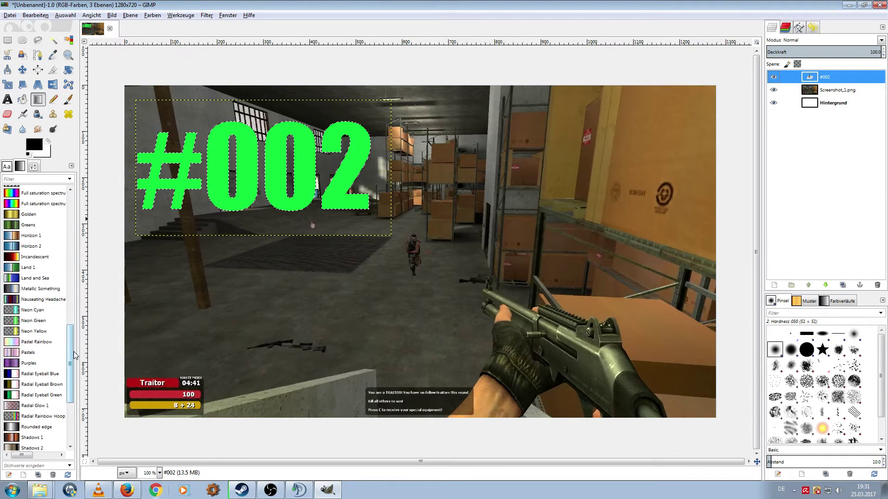
{"action": "left_click_drag", "start_coordinate": [69, 407], "coordinate": [69, 197]}
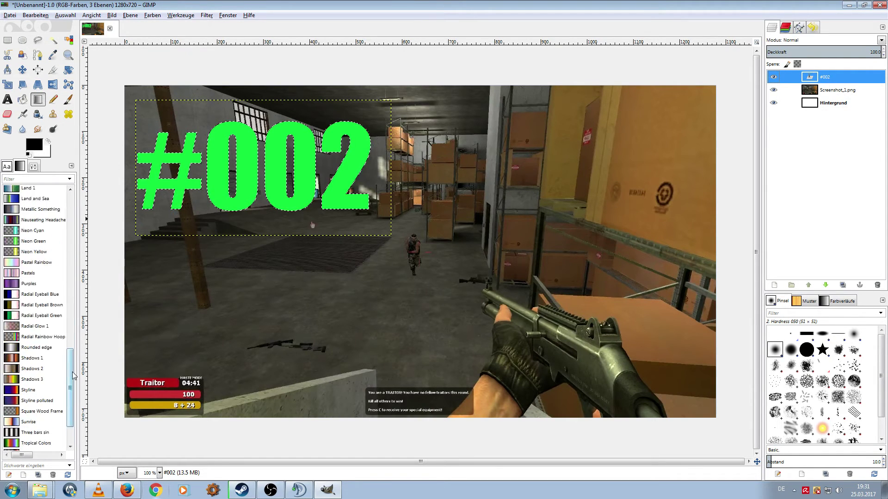
{"action": "left_click", "coordinate": [37, 148]}
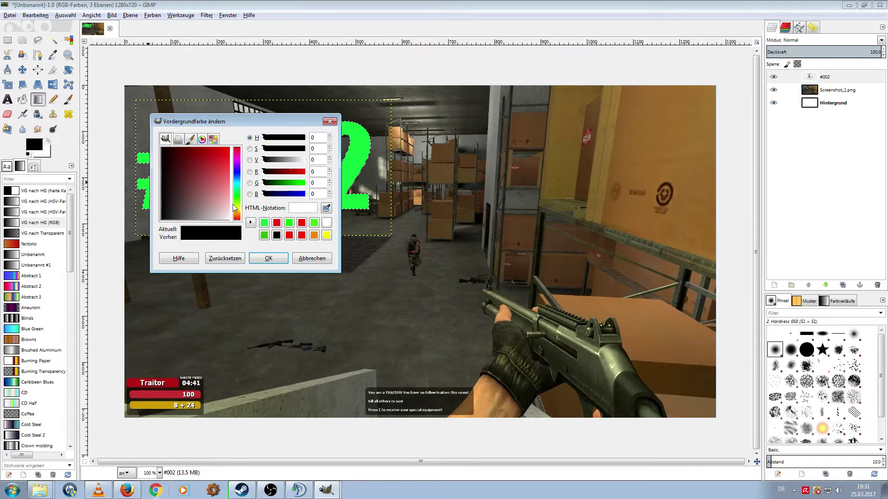
{"action": "left_click", "coordinate": [238, 199]}
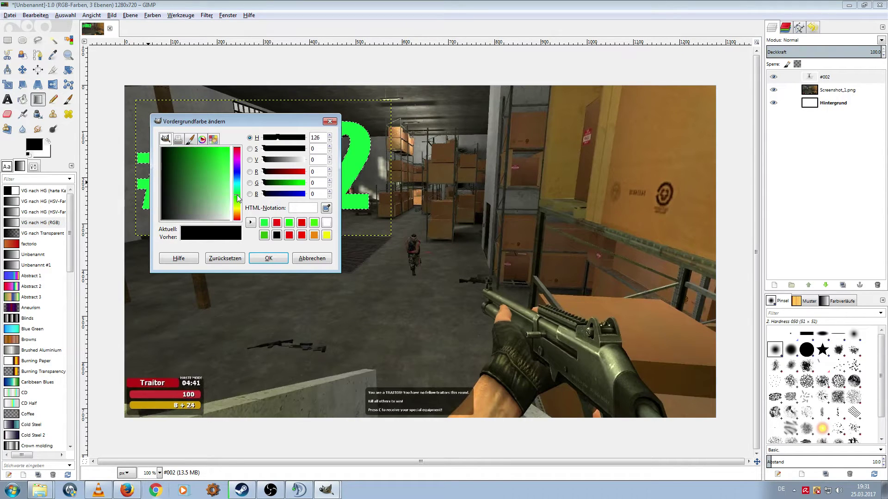
{"action": "left_click", "coordinate": [229, 149]}
{"action": "left_click", "coordinate": [263, 257]}
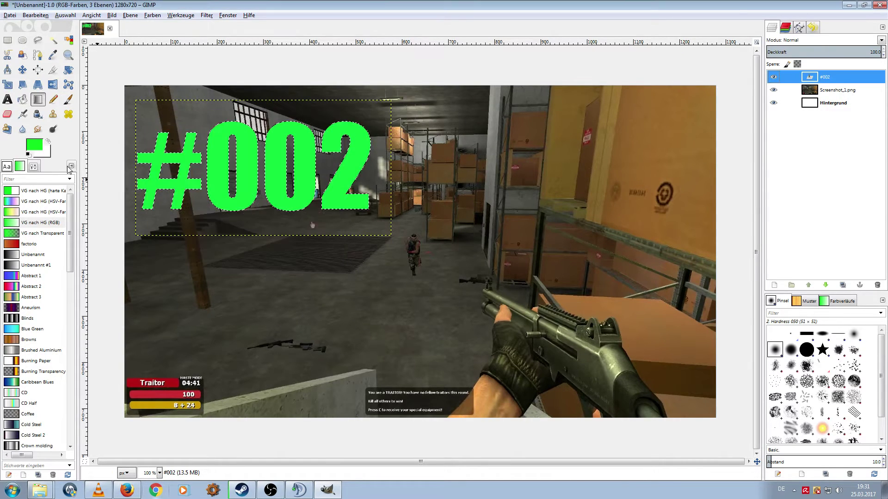
- Set the background colour to red (ed0f0f) and choose the FG to BG (RGB) gradient
{"action": "left_click", "coordinate": [50, 153]}
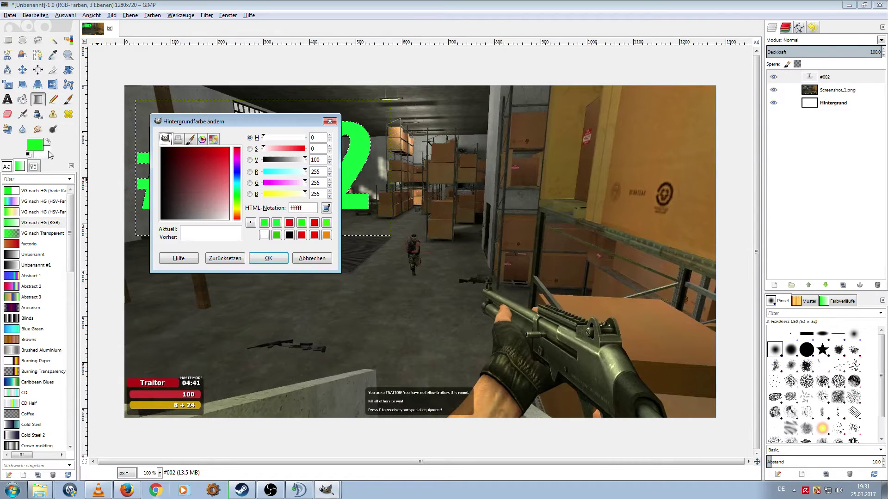
{"action": "left_click", "coordinate": [227, 150]}
{"action": "left_click", "coordinate": [268, 258]}
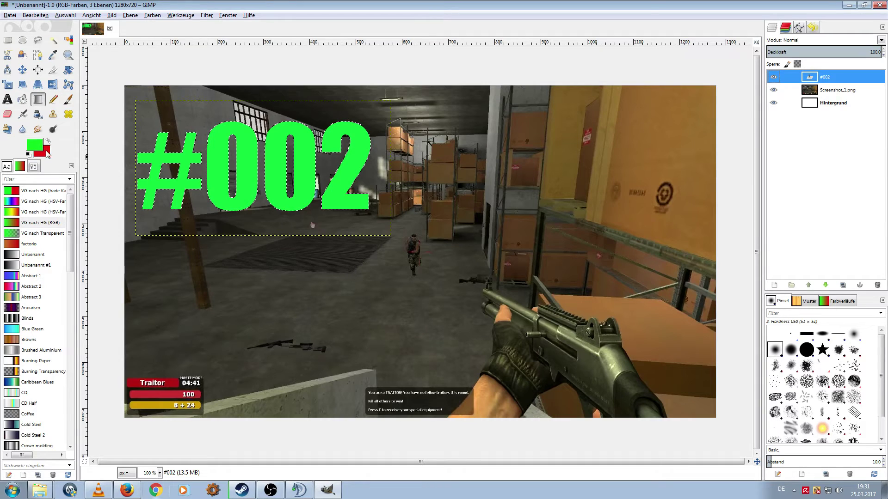
{"action": "left_click", "coordinate": [26, 224]}
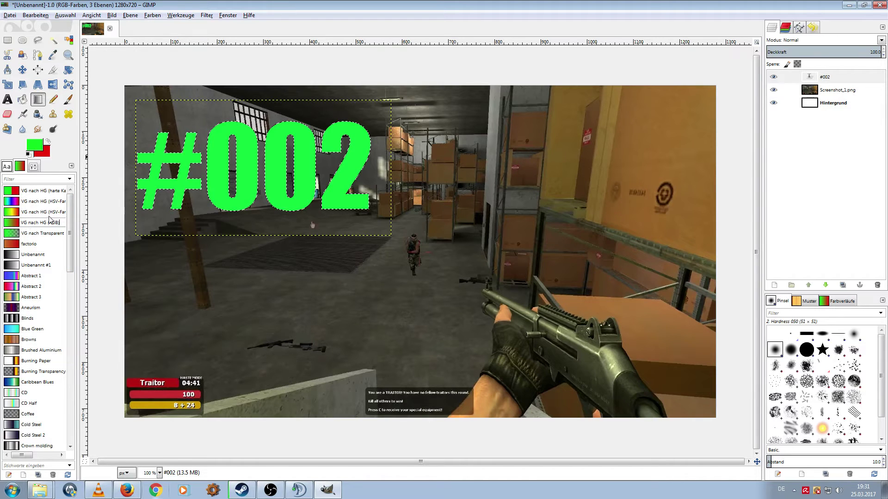
- Try green-to-red gradient fills across the #002 selection at several angles
{"action": "left_click_drag", "start_coordinate": [185, 112], "coordinate": [187, 111]}
{"action": "left_click_drag", "start_coordinate": [215, 133], "coordinate": [279, 199]}
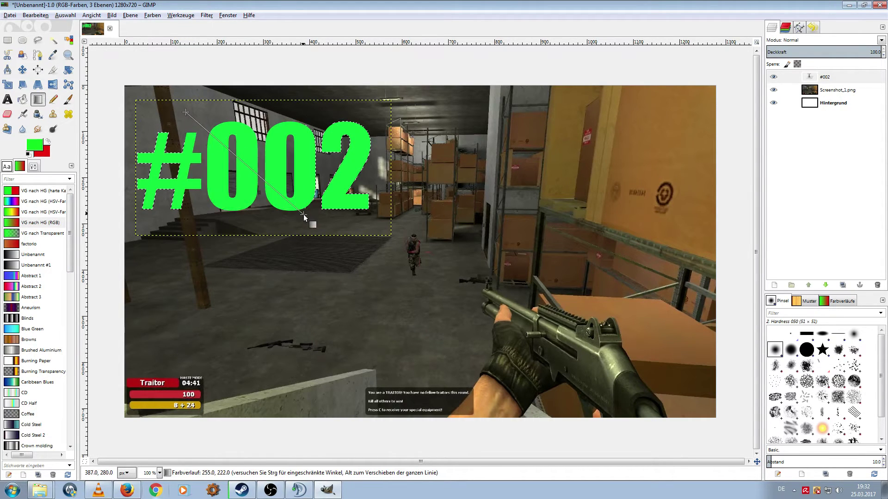
{"action": "left_click_drag", "start_coordinate": [279, 199], "coordinate": [309, 224]}
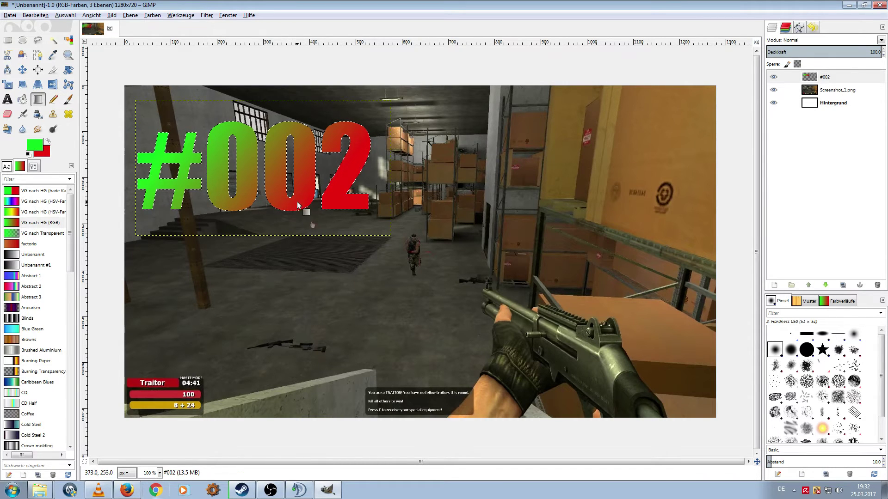
{"action": "mouse_move", "coordinate": [278, 137]}
{"action": "left_mouse_down"}
{"action": "mouse_move", "coordinate": [268, 209]}
{"action": "mouse_move", "coordinate": [245, 219]}
{"action": "left_mouse_up"}
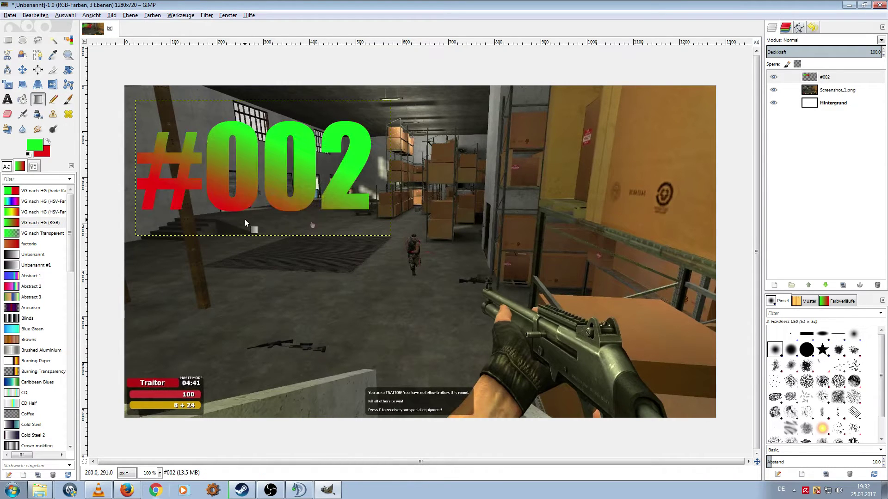
{"action": "mouse_move", "coordinate": [265, 147]}
{"action": "left_mouse_down"}
{"action": "mouse_move", "coordinate": [261, 168]}
{"action": "mouse_move", "coordinate": [296, 163]}
{"action": "mouse_move", "coordinate": [255, 157]}
{"action": "left_mouse_up"}
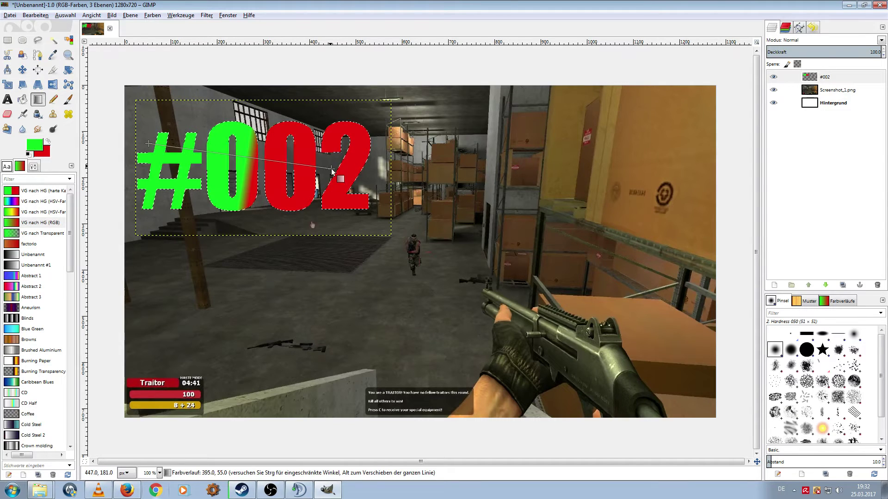
{"action": "left_click_drag", "start_coordinate": [167, 149], "coordinate": [376, 182]}
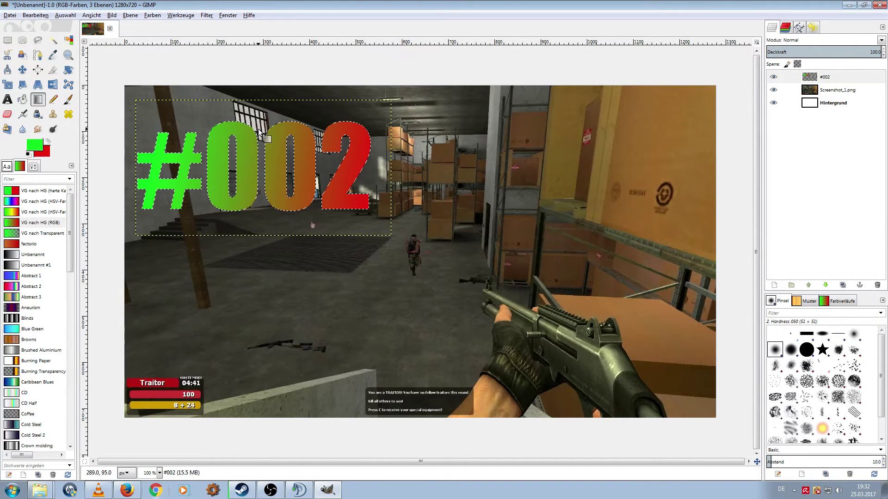
{"action": "left_click_drag", "start_coordinate": [258, 128], "coordinate": [247, 205]}
{"action": "left_click_drag", "start_coordinate": [262, 125], "coordinate": [297, 178]}
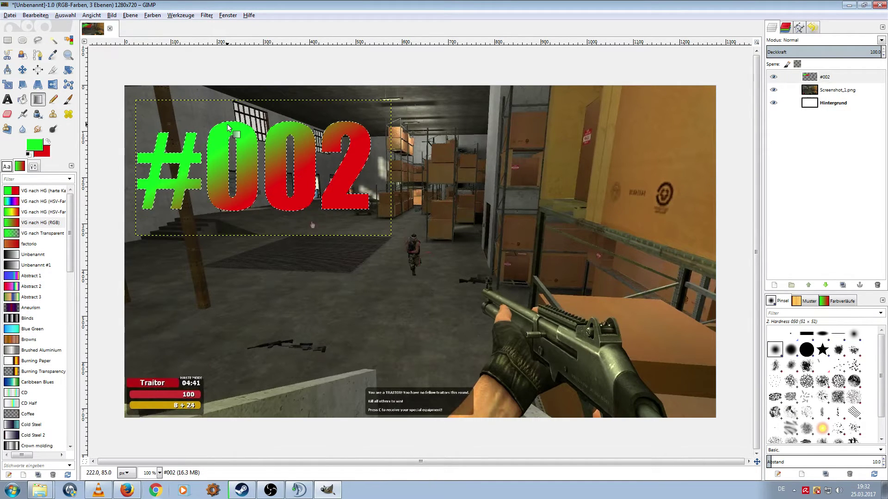
{"action": "left_click_drag", "start_coordinate": [230, 128], "coordinate": [297, 181]}
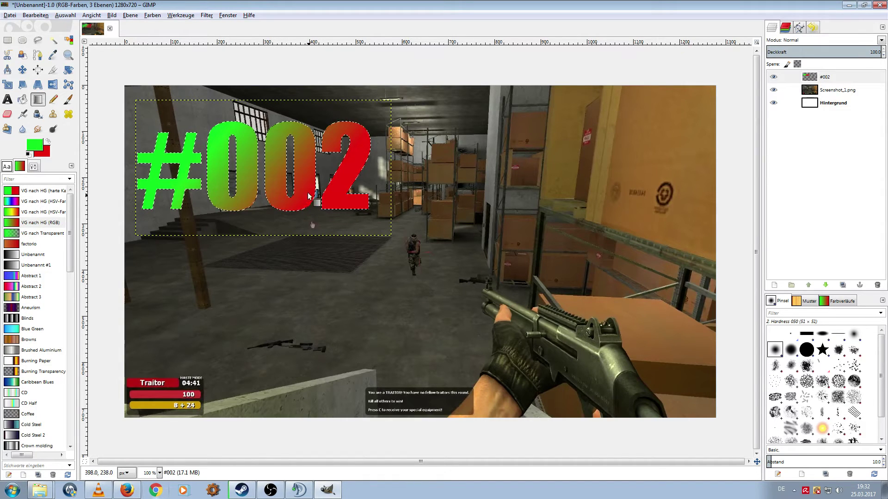
{"action": "left_click_drag", "start_coordinate": [274, 139], "coordinate": [274, 177]}
{"action": "left_click_drag", "start_coordinate": [254, 124], "coordinate": [252, 203]}
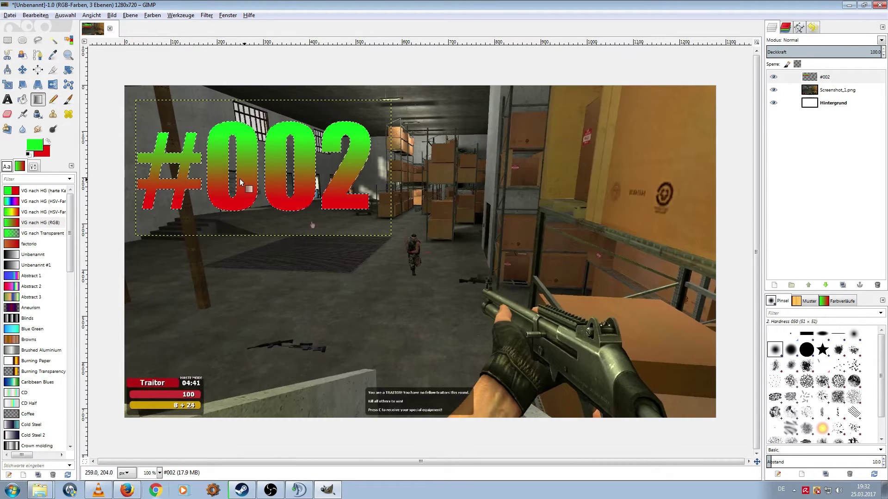
- Test the Blinds gradient, then refill the text with the FG to BG gradient
{"action": "left_click", "coordinate": [28, 318]}
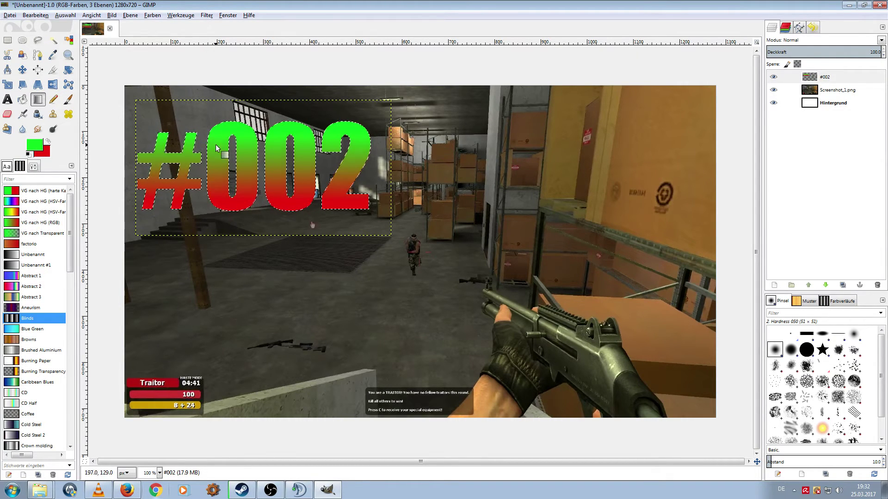
{"action": "left_click_drag", "start_coordinate": [185, 116], "coordinate": [265, 194]}
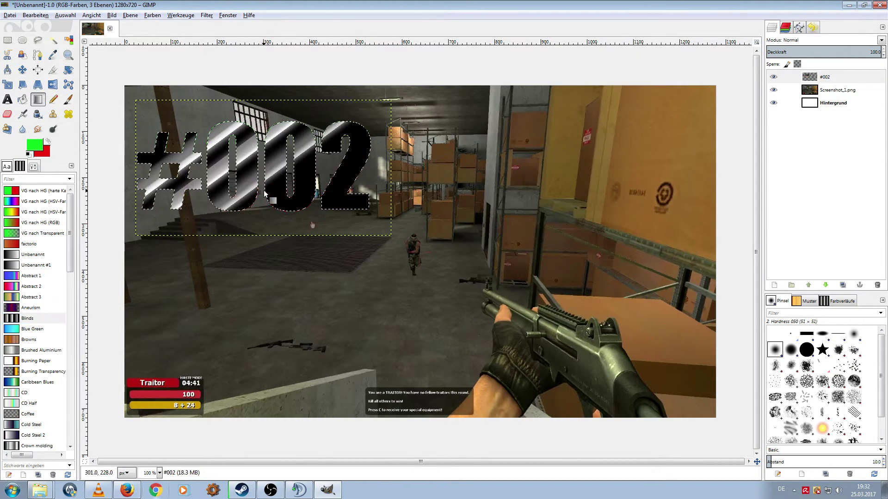
{"action": "left_click", "coordinate": [29, 223]}
{"action": "left_click_drag", "start_coordinate": [248, 124], "coordinate": [249, 214]}
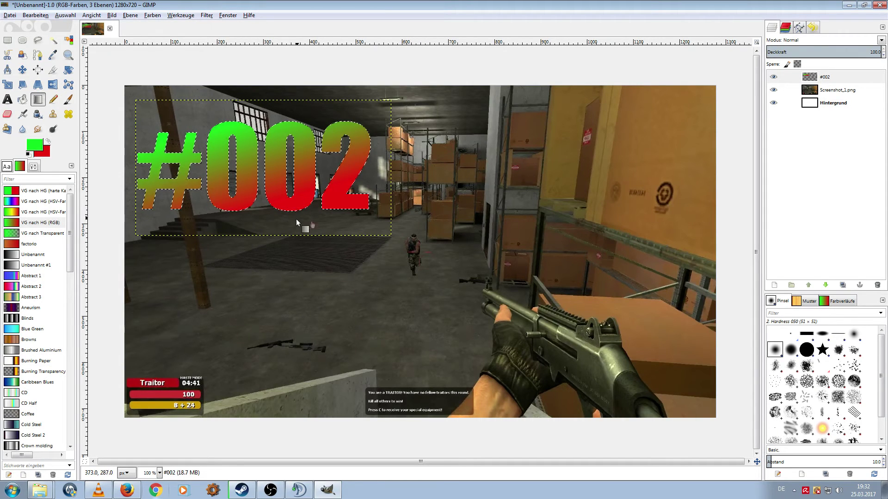
- Redraw a vertical gradient: green across the top, red from the middle down
{"action": "left_click_drag", "start_coordinate": [253, 130], "coordinate": [254, 198]}
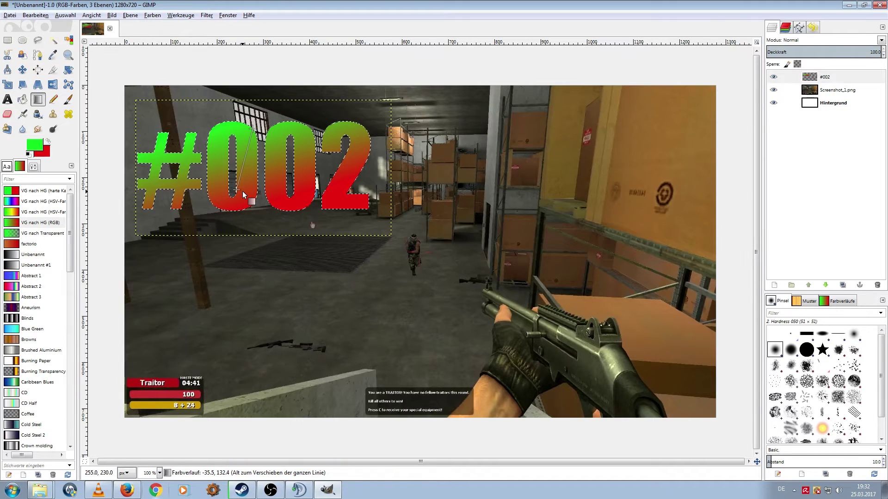
{"action": "mouse_move", "coordinate": [254, 198]}
{"action": "left_mouse_down"}
{"action": "mouse_move", "coordinate": [264, 198]}
{"action": "mouse_move", "coordinate": [243, 203]}
{"action": "left_mouse_up"}
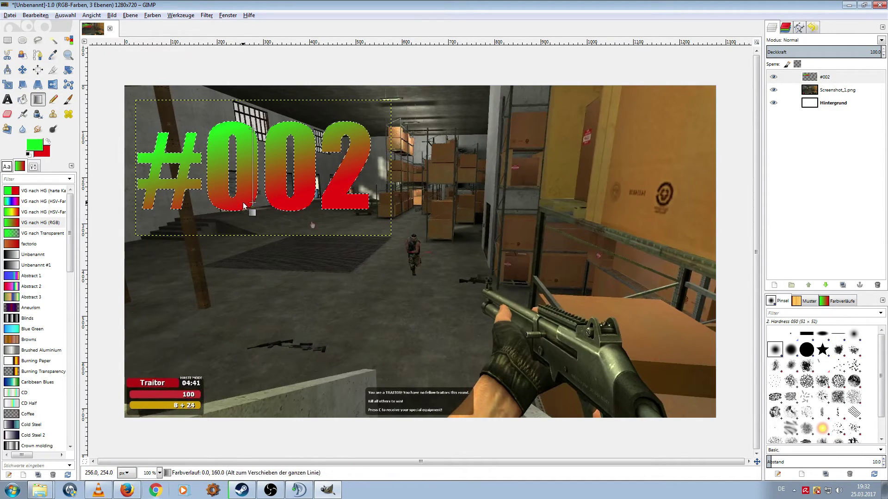
{"action": "left_click_drag", "start_coordinate": [247, 204], "coordinate": [253, 200]}
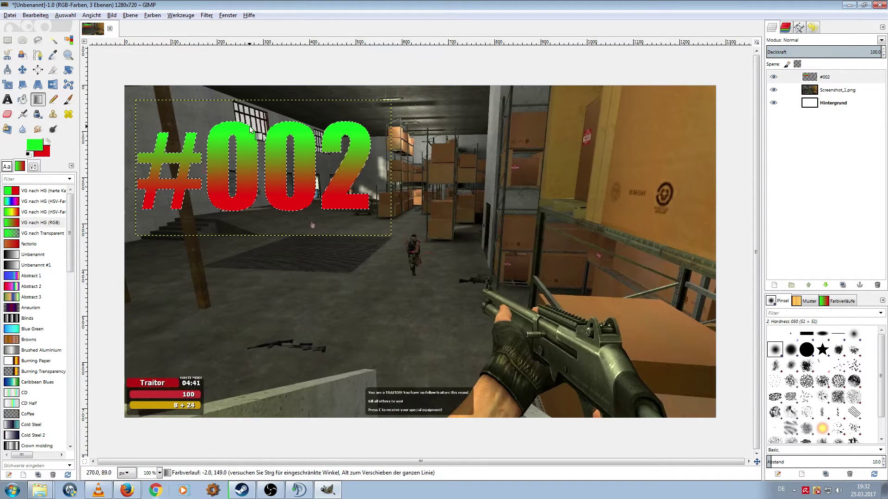
{"action": "left_click_drag", "start_coordinate": [245, 144], "coordinate": [303, 147]}
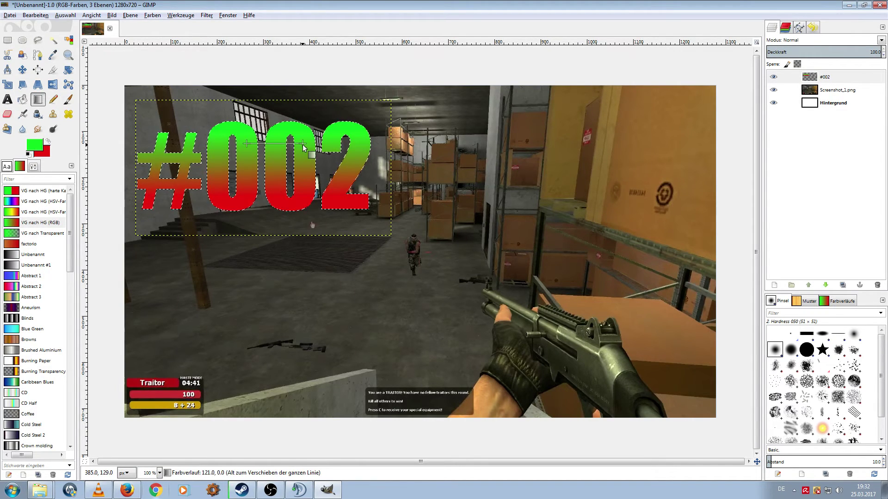
{"action": "left_click_drag", "start_coordinate": [303, 147], "coordinate": [252, 208]}
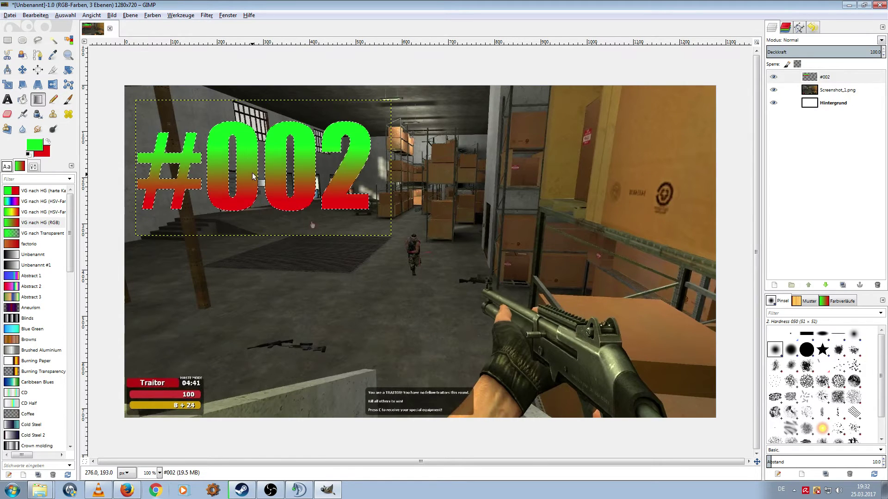
{"action": "left_click_drag", "start_coordinate": [251, 173], "coordinate": [242, 209]}
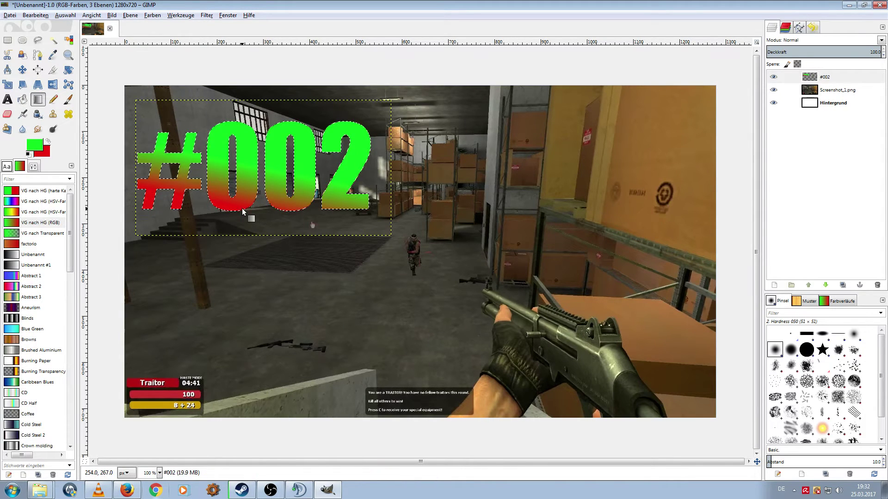
{"action": "left_click_drag", "start_coordinate": [246, 146], "coordinate": [260, 175]}
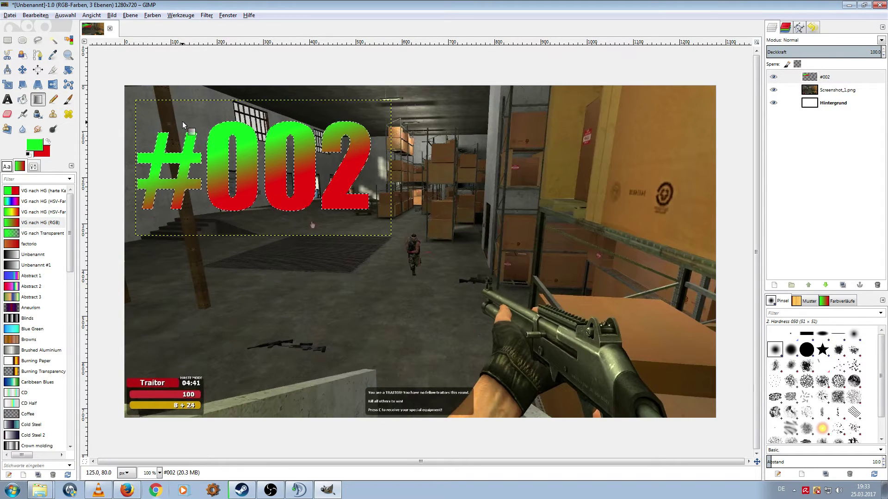
- Grow the text selection by 5 px and add a new transparent layer 'Ebene'
{"action": "left_click", "coordinate": [73, 15]}
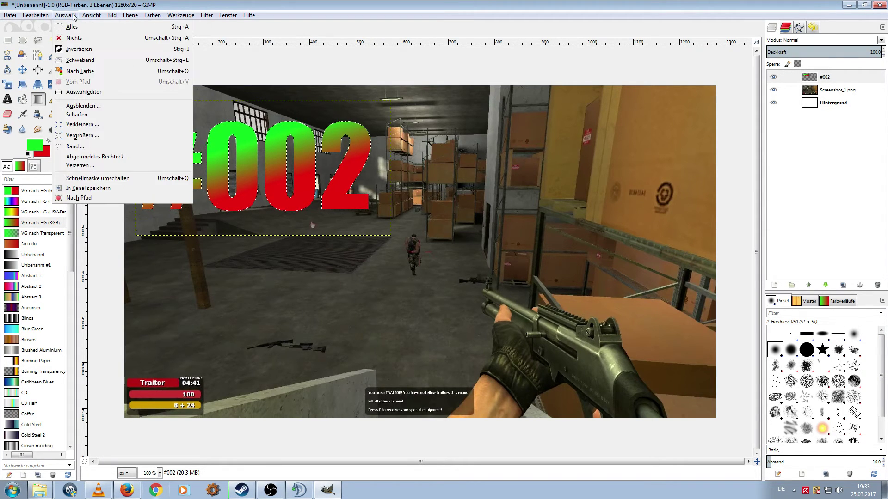
{"action": "left_click", "coordinate": [76, 136]}
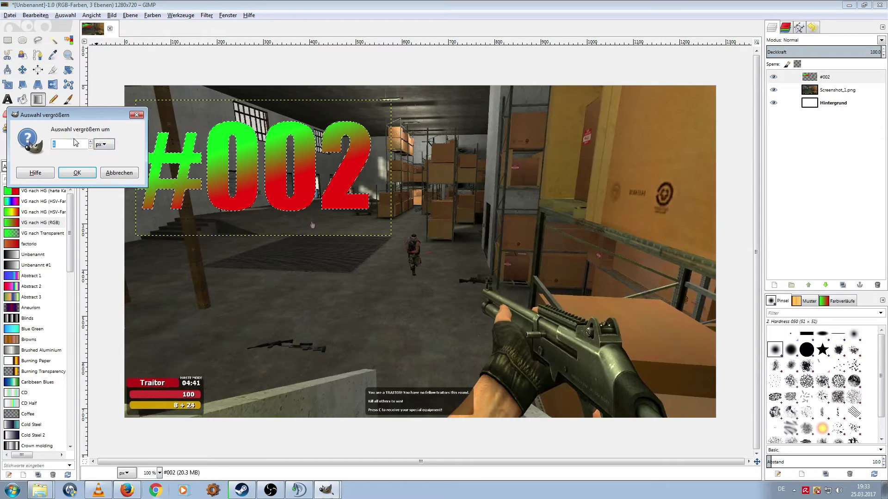
{"action": "left_click", "coordinate": [91, 142]}
{"action": "left_click", "coordinate": [91, 142]}
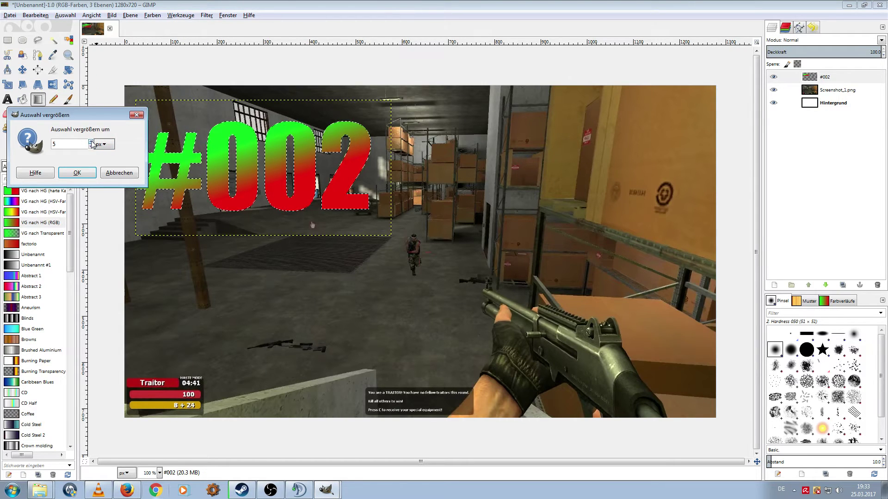
{"action": "left_click", "coordinate": [78, 173]}
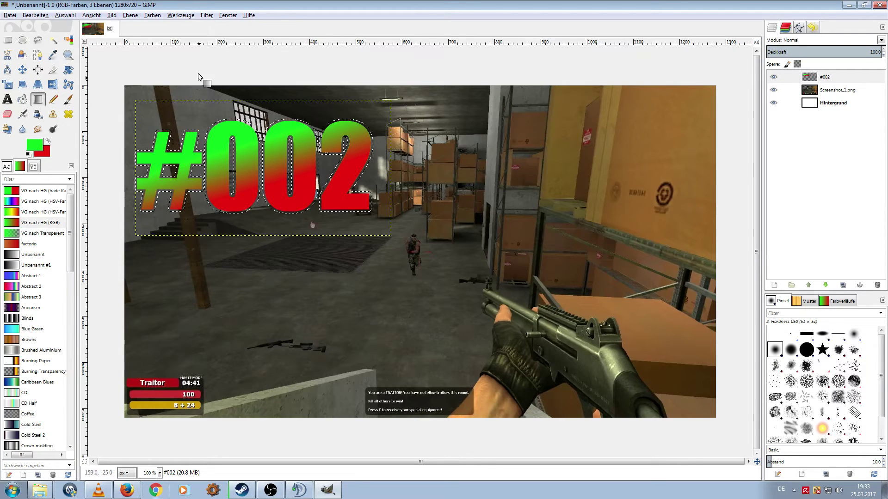
{"action": "left_click", "coordinate": [131, 19]}
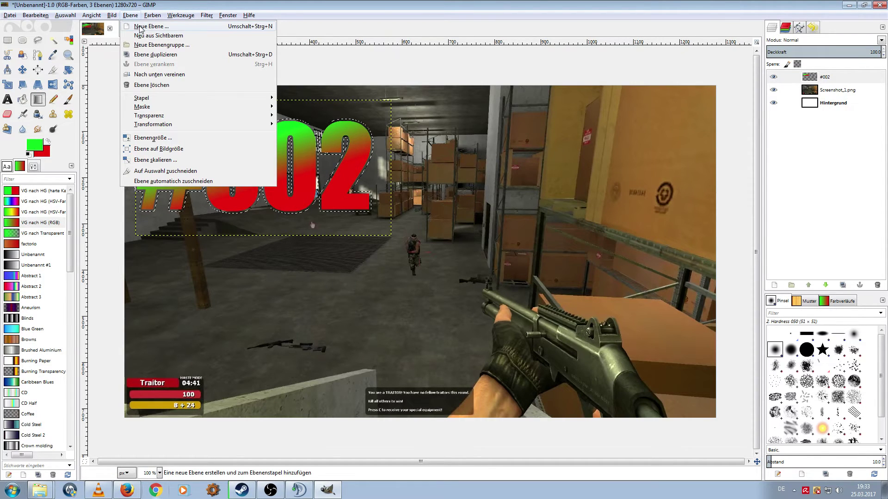
{"action": "left_click", "coordinate": [143, 27]}
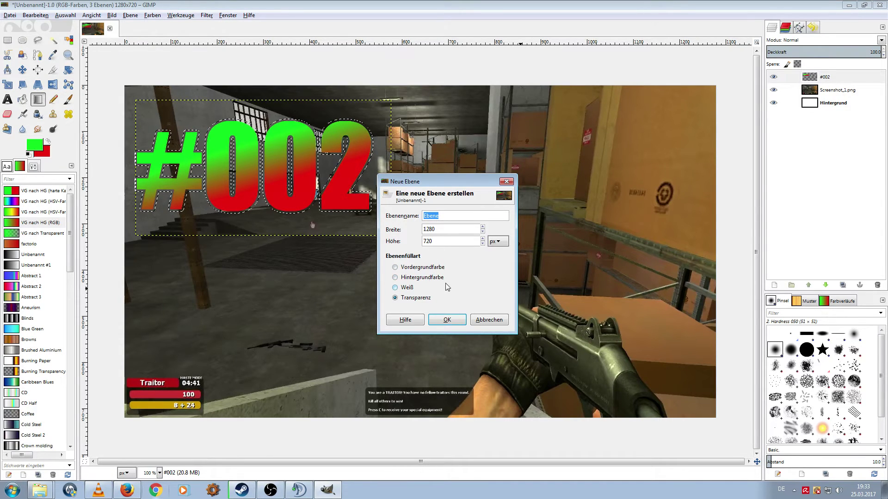
{"action": "left_click", "coordinate": [446, 320]}
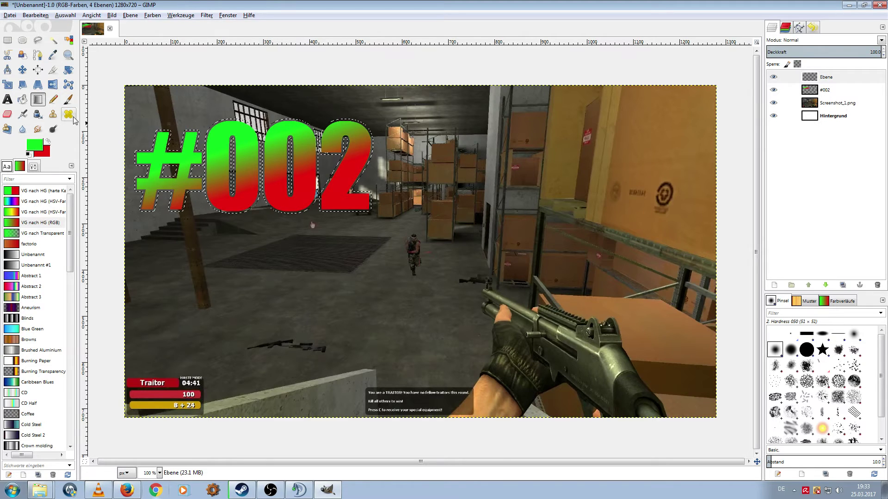
- Bucket-fill the grown selection black and move the #002 layer above it
{"action": "left_click", "coordinate": [22, 100]}
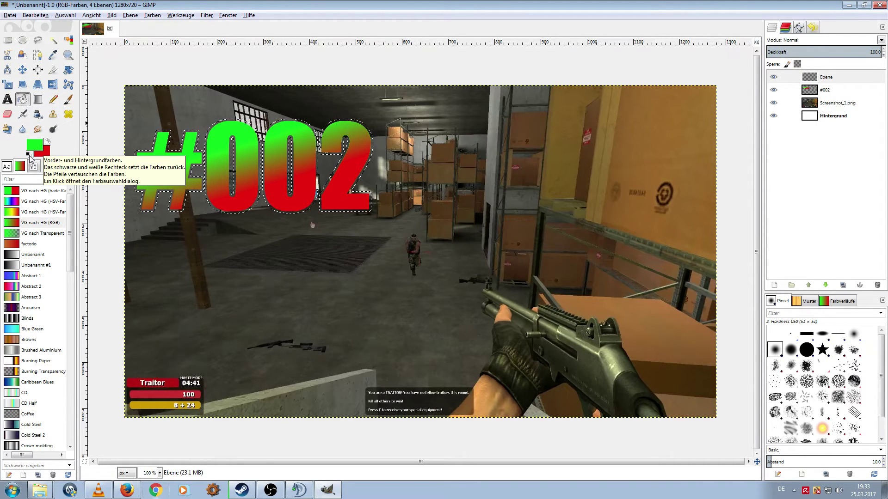
{"action": "left_click", "coordinate": [29, 155]}
{"action": "left_click", "coordinate": [32, 147]}
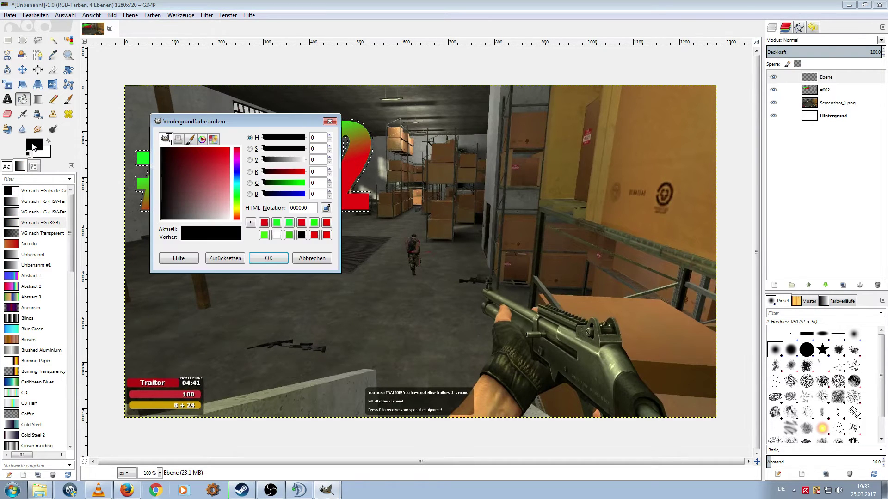
{"action": "left_click", "coordinate": [268, 258]}
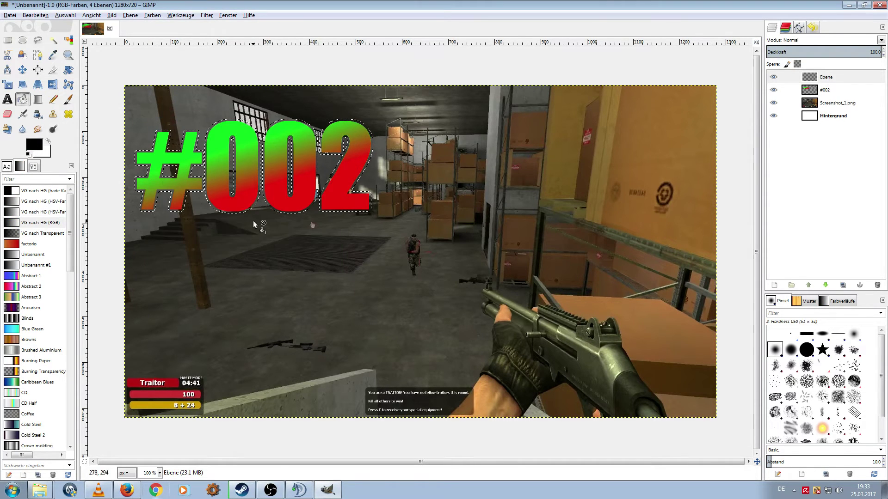
{"action": "left_click", "coordinate": [242, 168]}
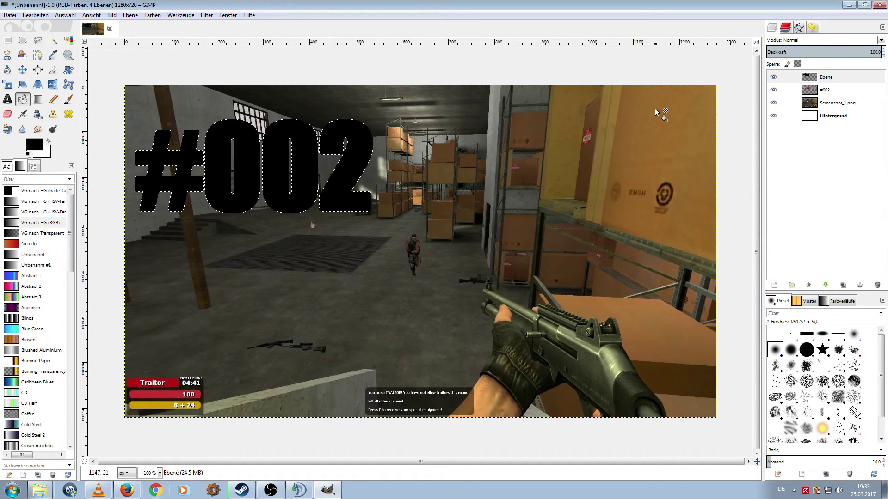
{"action": "left_click_drag", "start_coordinate": [823, 93], "coordinate": [827, 76]}
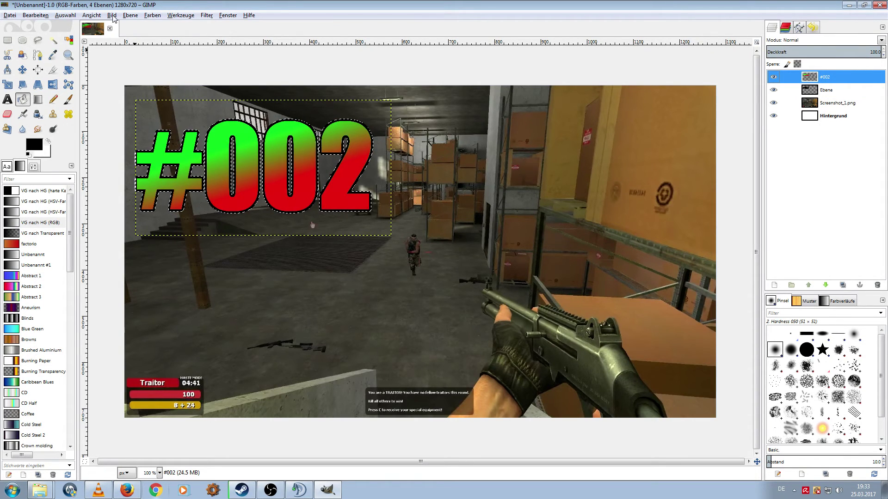
{"action": "left_click", "coordinate": [65, 14]}
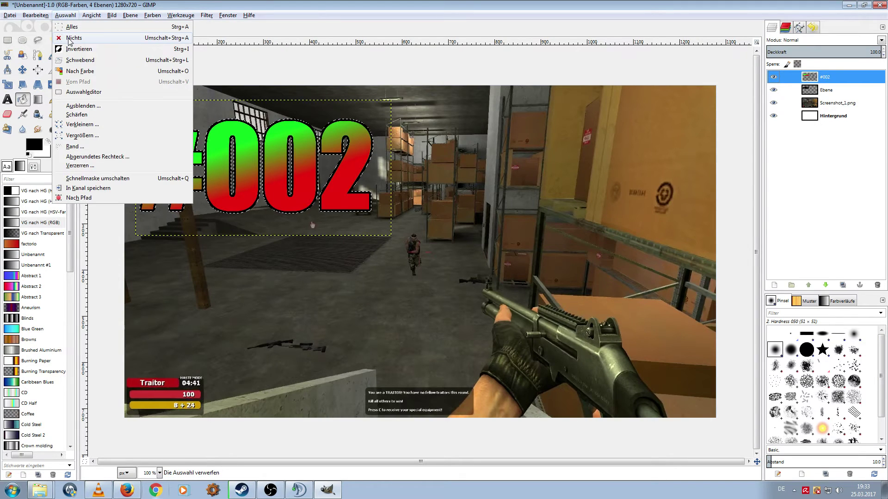
- Clear the selection and use Alpha to Selection on the Ebene outline layer
{"action": "left_click", "coordinate": [70, 38]}
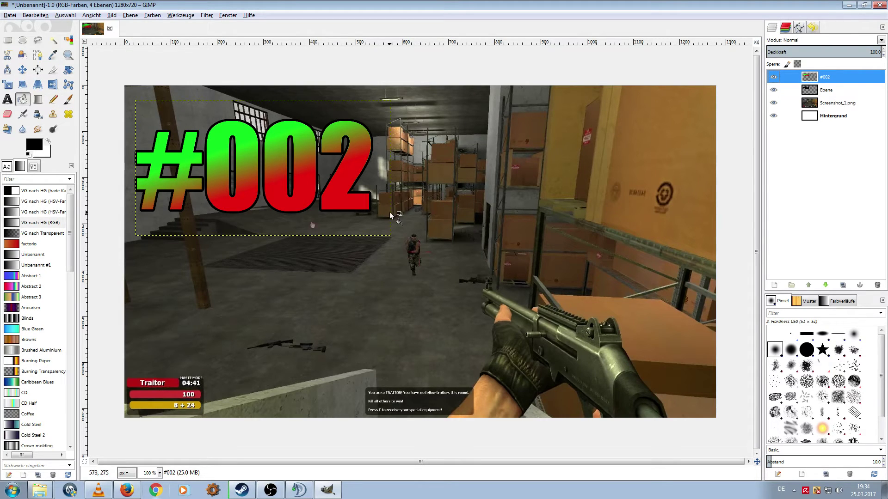
{"action": "left_click", "coordinate": [825, 91]}
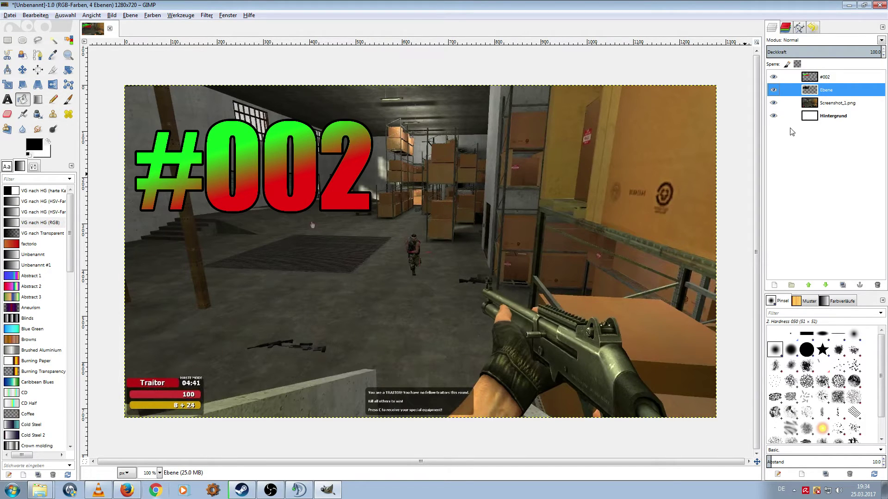
{"action": "left_click", "coordinate": [825, 77]}
{"action": "left_click", "coordinate": [830, 92]}
{"action": "right_click", "coordinate": [830, 94]}
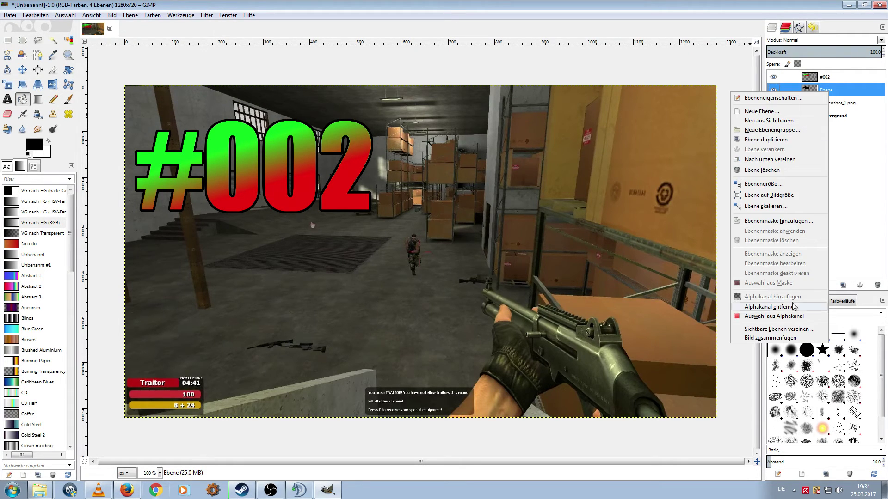
{"action": "left_click", "coordinate": [793, 317]}
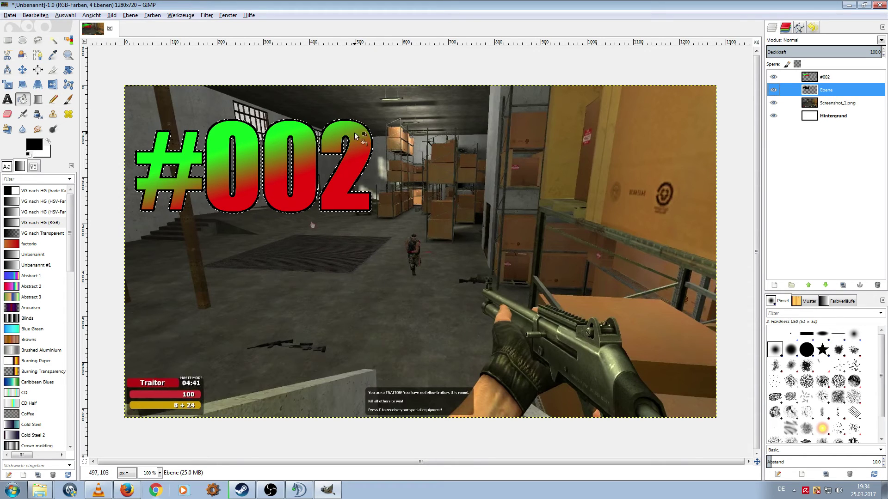
{"action": "left_click", "coordinate": [130, 16]}
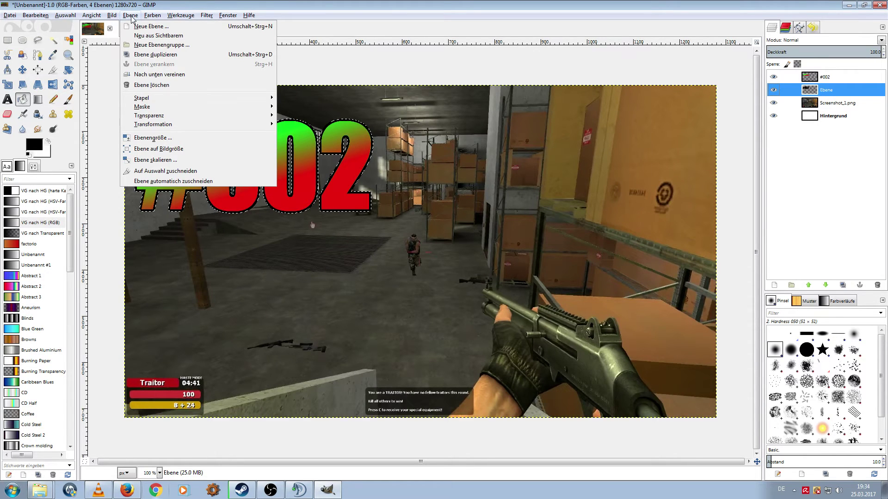
- Add a new transparent layer 'Ebene #1' with black as the fill colour
{"action": "left_click", "coordinate": [141, 27]}
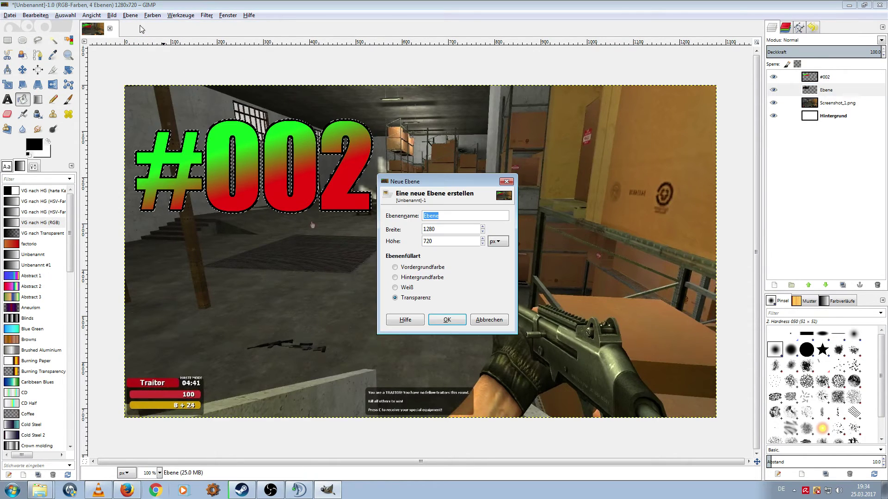
{"action": "left_click", "coordinate": [446, 321]}
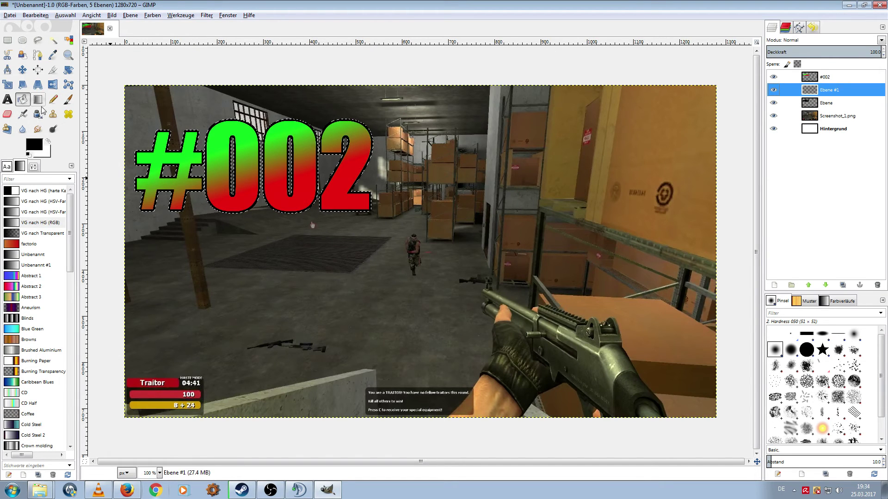
{"action": "left_click", "coordinate": [22, 99]}
{"action": "left_click", "coordinate": [39, 148]}
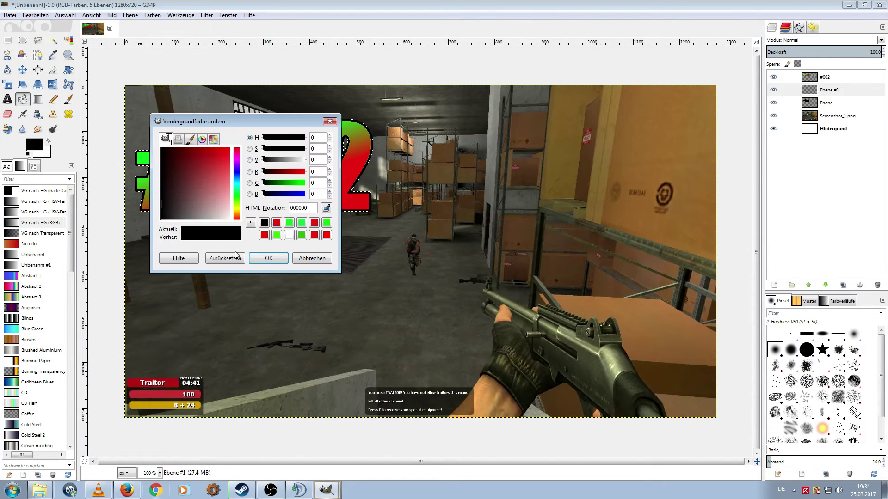
{"action": "left_click", "coordinate": [266, 258]}
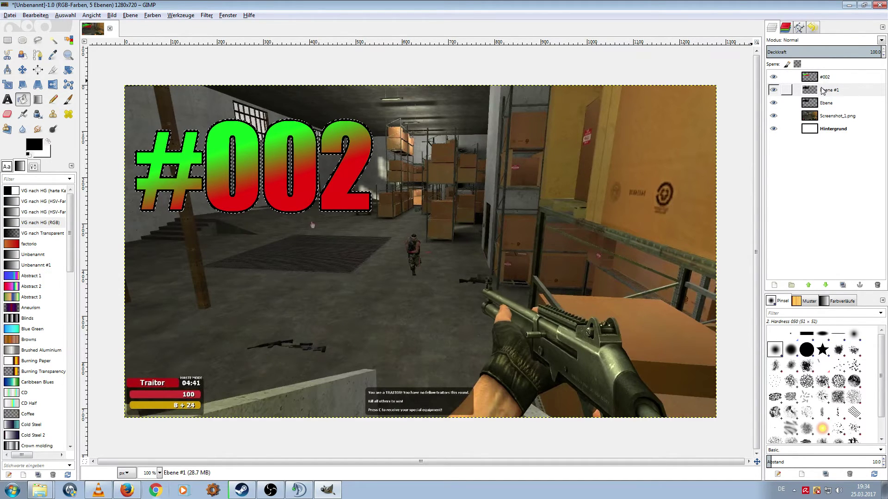
- Move Ebene #1 below Ebene and hide the layers above it
{"action": "left_click_drag", "start_coordinate": [826, 90], "coordinate": [830, 114]}
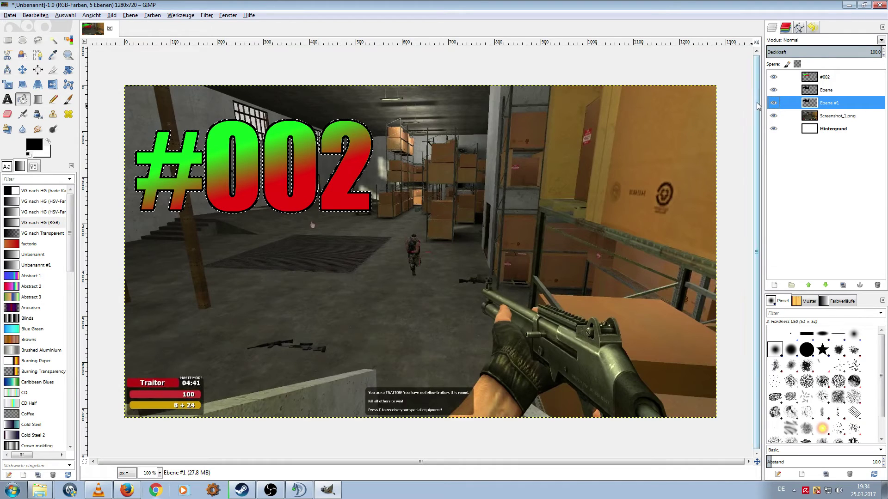
{"action": "left_click", "coordinate": [773, 90]}
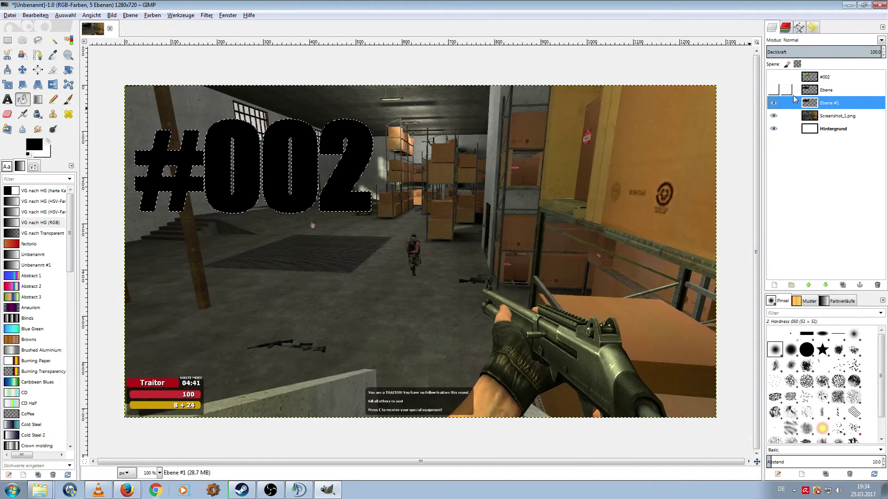
{"action": "mouse_move", "coordinate": [773, 90]}
{"action": "left_mouse_down"}
{"action": "mouse_move", "coordinate": [774, 77]}
{"action": "mouse_move", "coordinate": [773, 90]}
{"action": "left_mouse_up"}
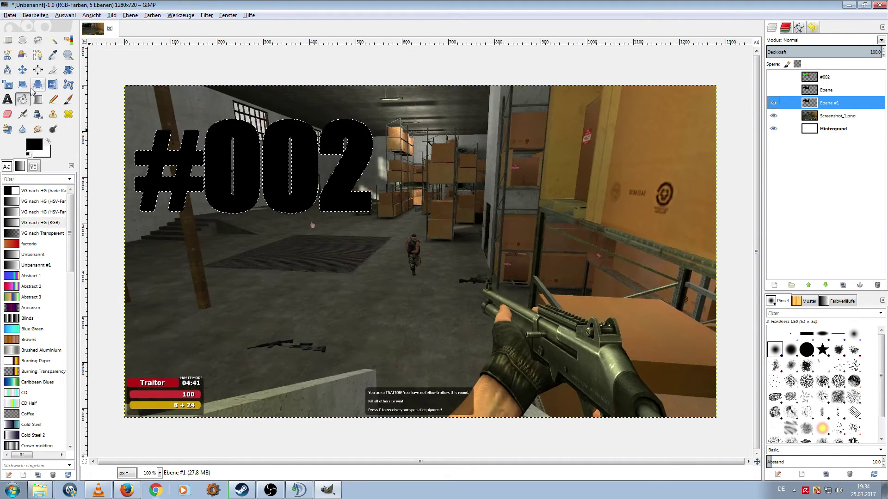
- Use the Move tool and arrow keys to offset Ebene #1 slightly down and right
{"action": "left_click", "coordinate": [26, 73]}
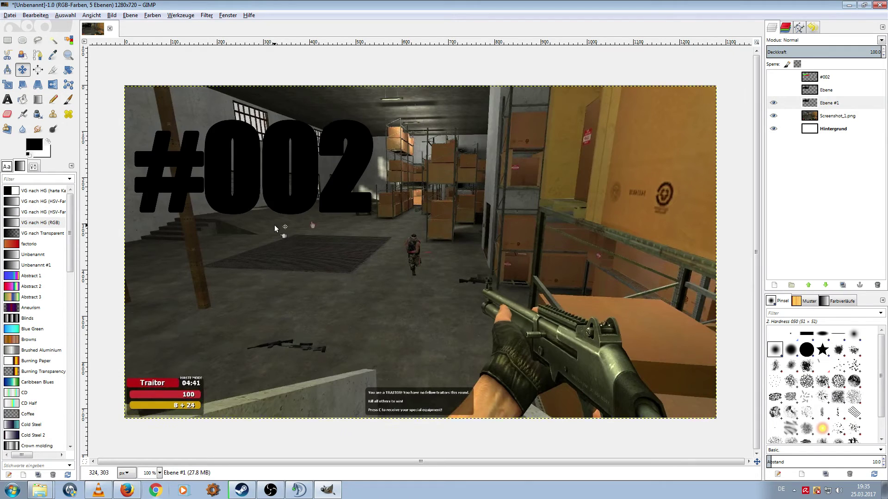
{"action": "key", "text": "Down"}
{"action": "key", "text": "Down"}
{"action": "key", "text": "Down"}
{"action": "key", "text": "Down"}
{"action": "key", "text": "Down"}
{"action": "key", "text": "Down"}
{"action": "key", "text": "Right"}
{"action": "key", "text": "Right"}
{"action": "key", "text": "Right"}
{"action": "key", "text": "Right"}
{"action": "key", "text": "Right"}
{"action": "key", "text": "Right"}
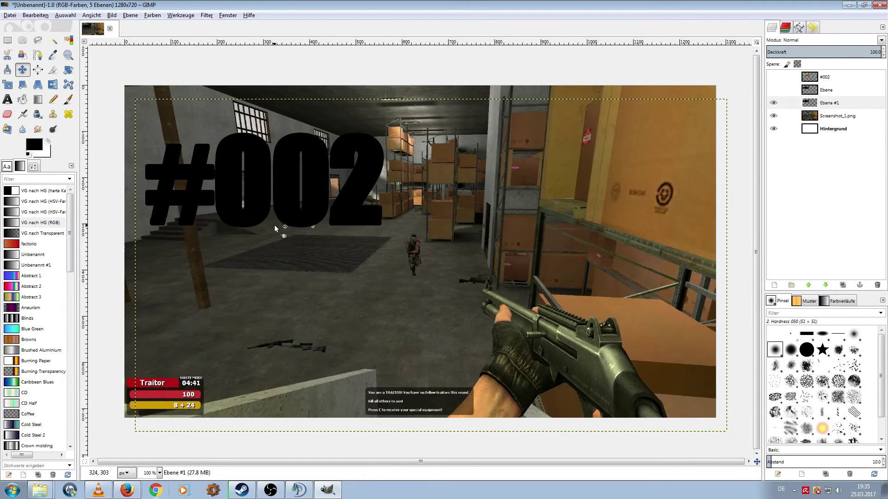
{"action": "key", "text": "Right"}
{"action": "key", "text": "Right"}
{"action": "key", "text": "Right"}
{"action": "key", "text": "Right"}
{"action": "key", "text": "Right"}
{"action": "key", "text": "Right"}
{"action": "key", "text": "Right"}
{"action": "key", "text": "Up"}
{"action": "key", "text": "Up"}
{"action": "key", "text": "Up"}
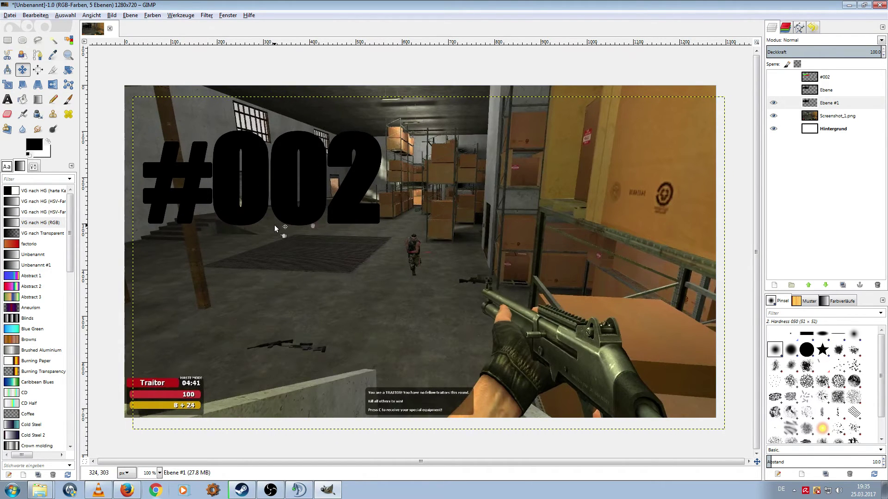
{"action": "key", "text": "Up"}
{"action": "key", "text": "Up"}
{"action": "key", "text": "Up"}
{"action": "key", "text": "Up"}
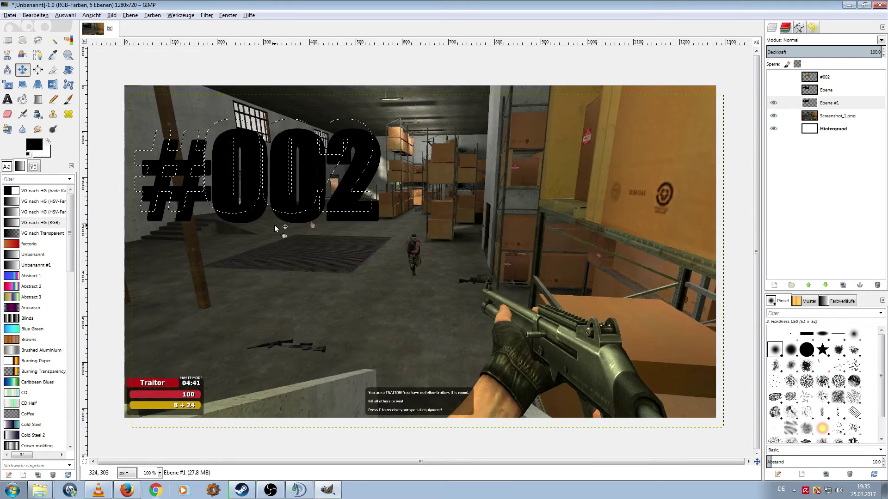
{"action": "key", "text": "Up"}
{"action": "key", "text": "Up"}
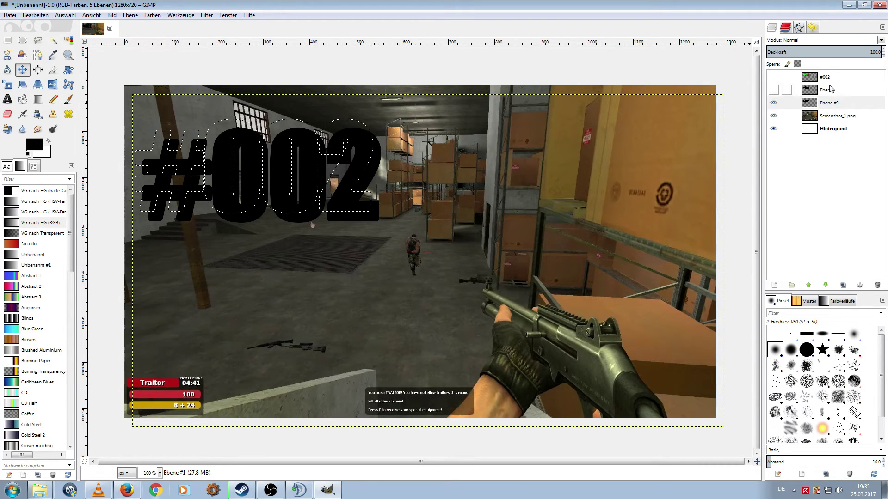
- Show the text and outline layers again and set the selection to None
{"action": "left_click", "coordinate": [773, 89]}
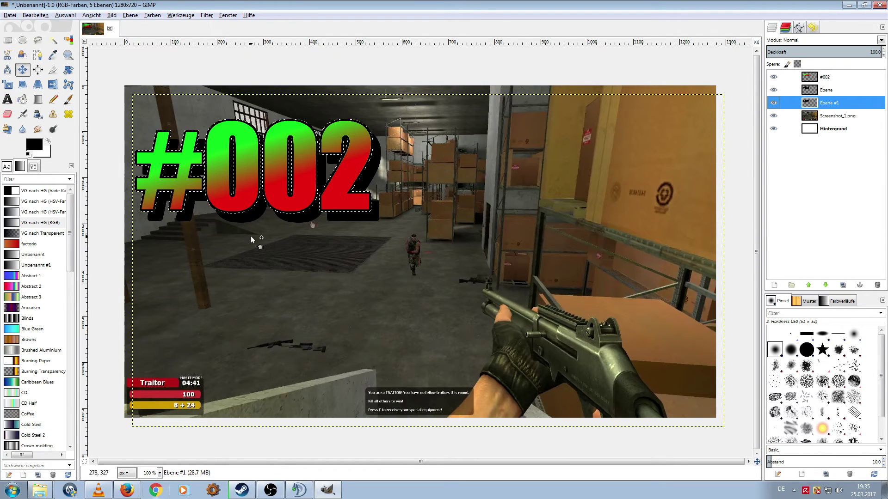
{"action": "left_click", "coordinate": [65, 15]}
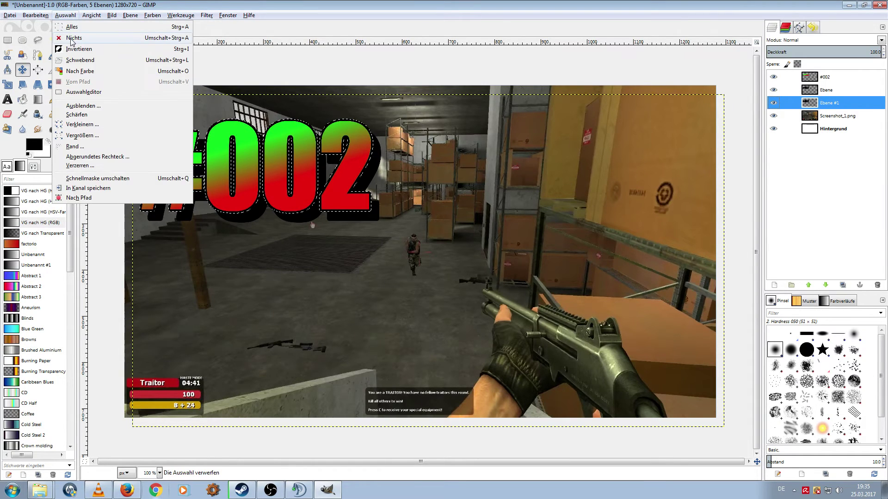
{"action": "left_click", "coordinate": [71, 41]}
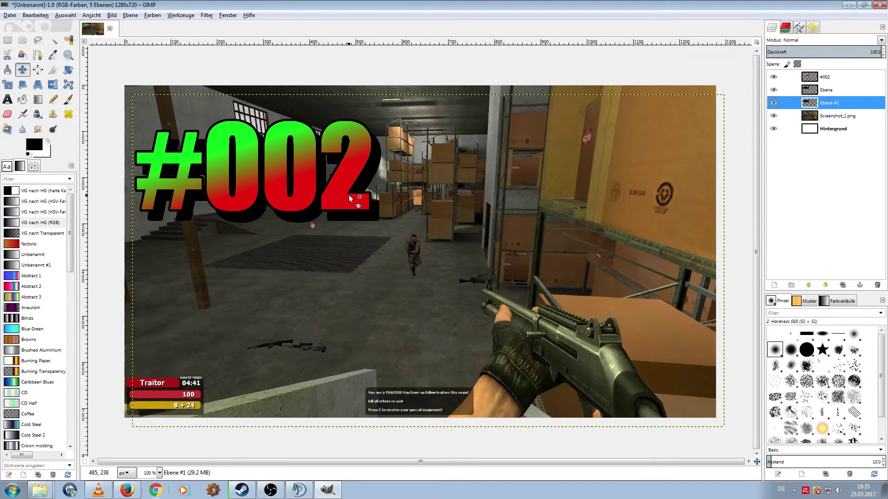
- Hide #002, then use Alpha to Selection on the shadow layer and grow the selection
{"action": "left_click", "coordinate": [774, 78]}
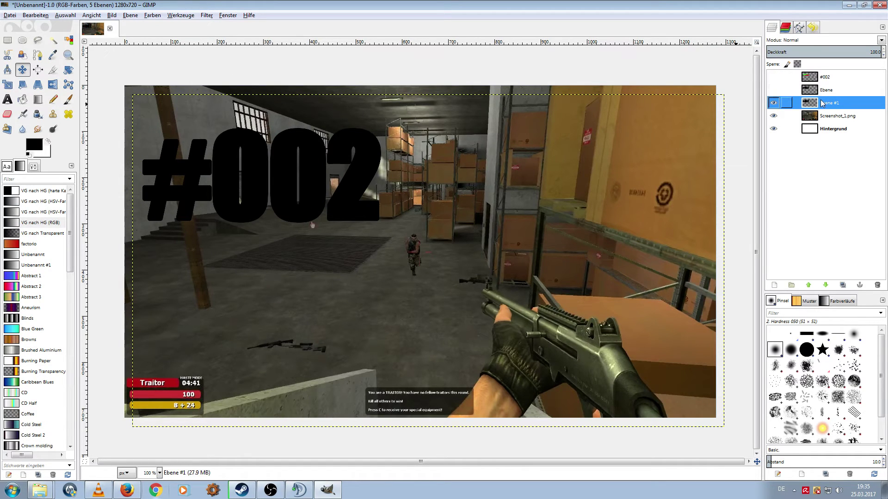
{"action": "right_click", "coordinate": [826, 105]}
{"action": "left_click", "coordinate": [769, 333]}
{"action": "left_click", "coordinate": [66, 15]}
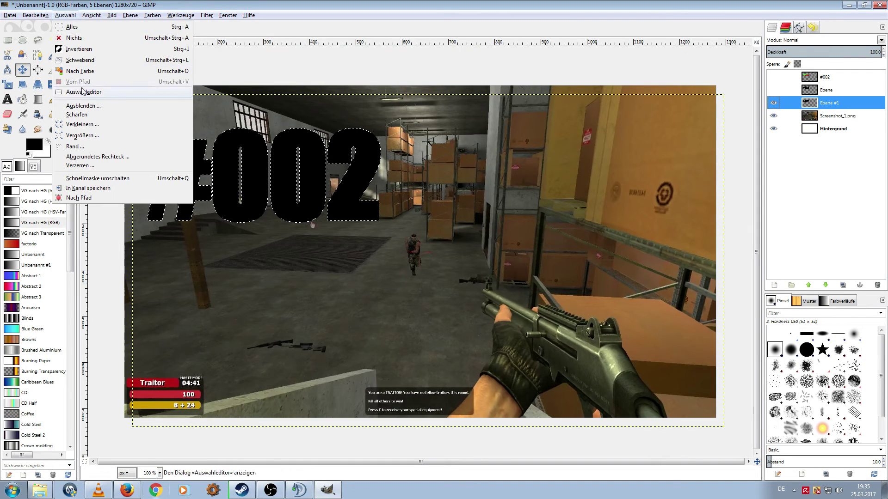
{"action": "left_click", "coordinate": [81, 135]}
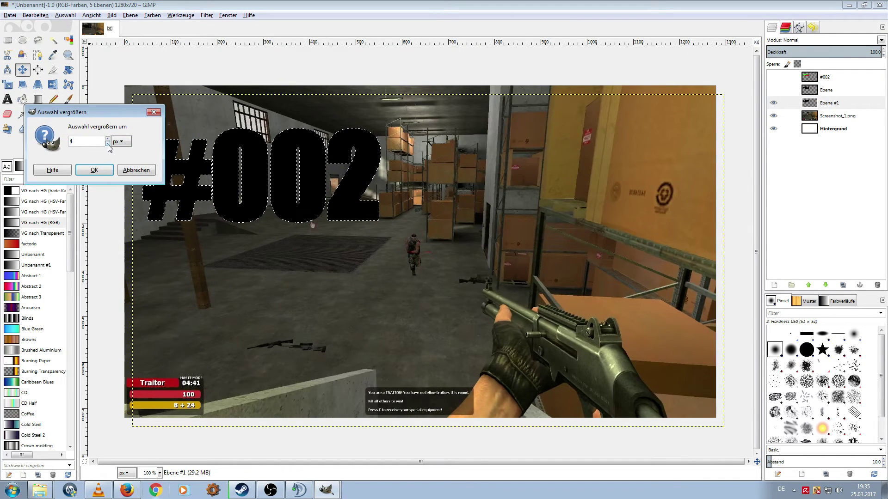
{"action": "left_click", "coordinate": [94, 170]}
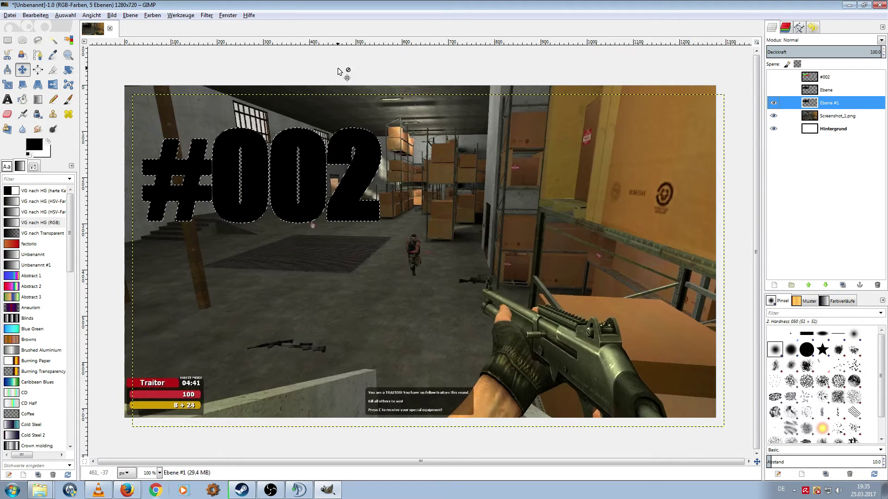
- Set Ebene #1 opacity to 66, show the upper layers and set the selection to None
{"action": "left_click", "coordinate": [773, 103]}
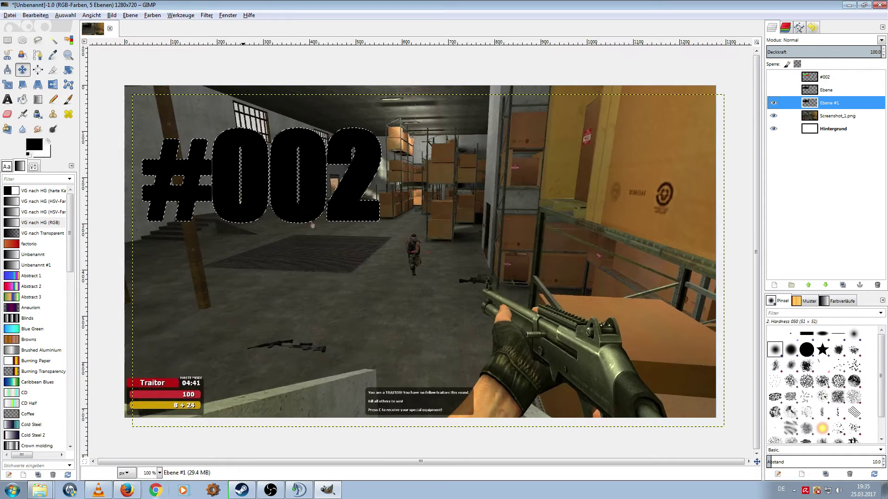
{"action": "left_click", "coordinate": [883, 54]}
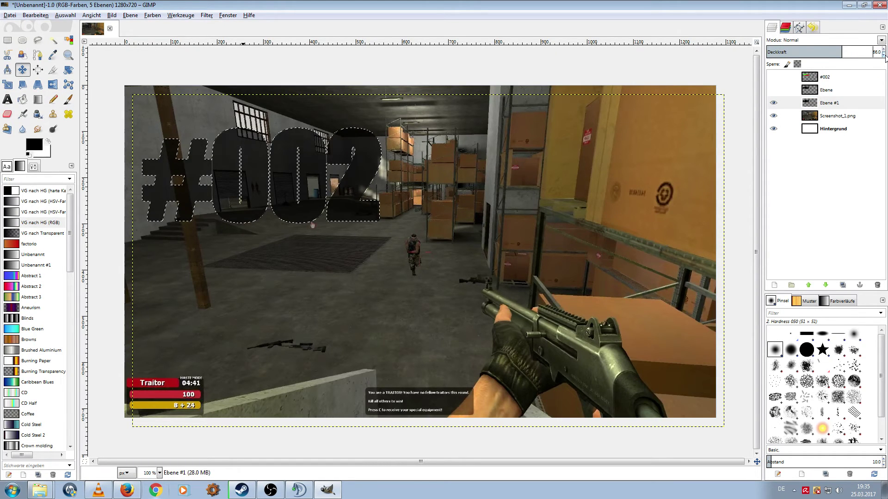
{"action": "left_click", "coordinate": [884, 54]}
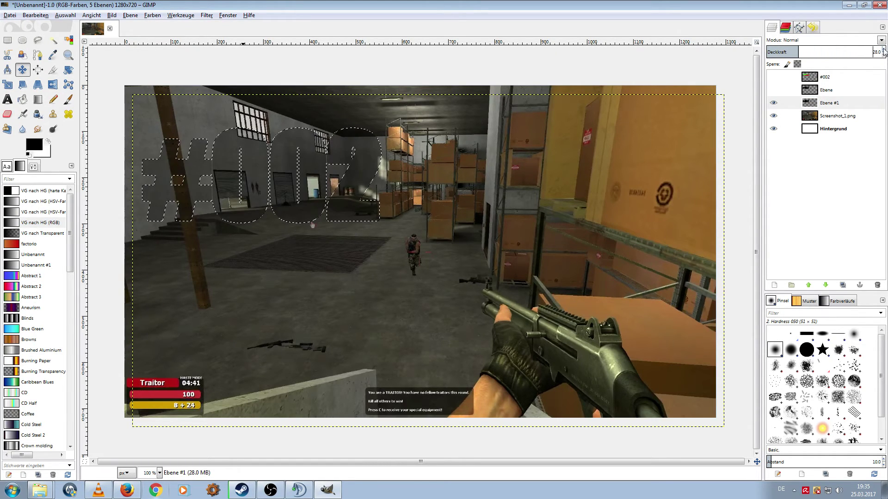
{"action": "left_click", "coordinate": [884, 49]}
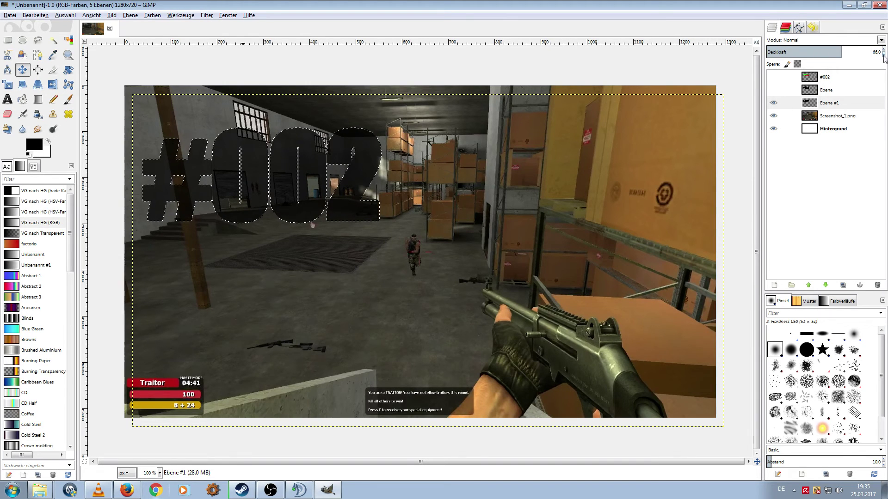
{"action": "left_click", "coordinate": [773, 89]}
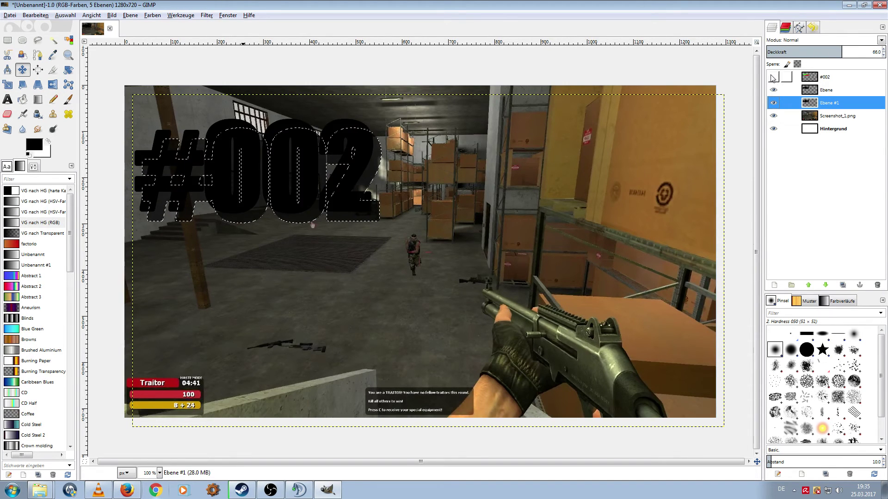
{"action": "left_click", "coordinate": [69, 15]}
{"action": "left_click", "coordinate": [74, 38]}
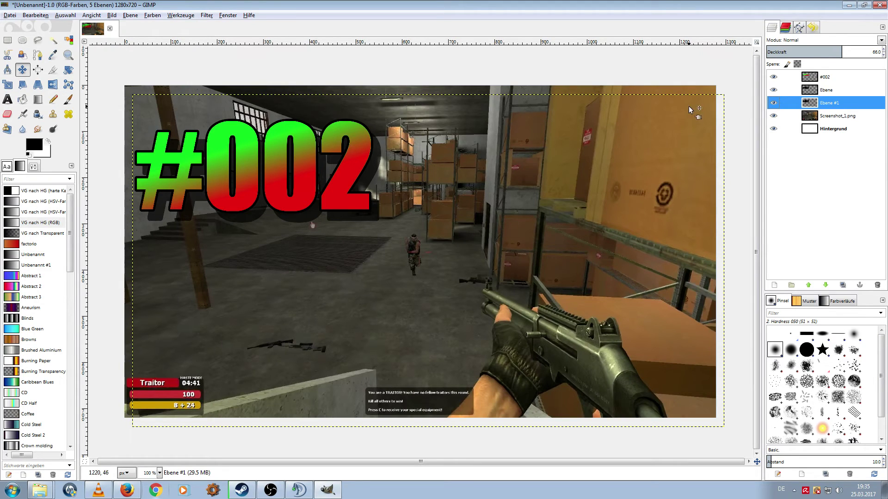
- Hide the gradient and outline layers, then select the shadow lettering and grow the selection
{"action": "left_click", "coordinate": [774, 77]}
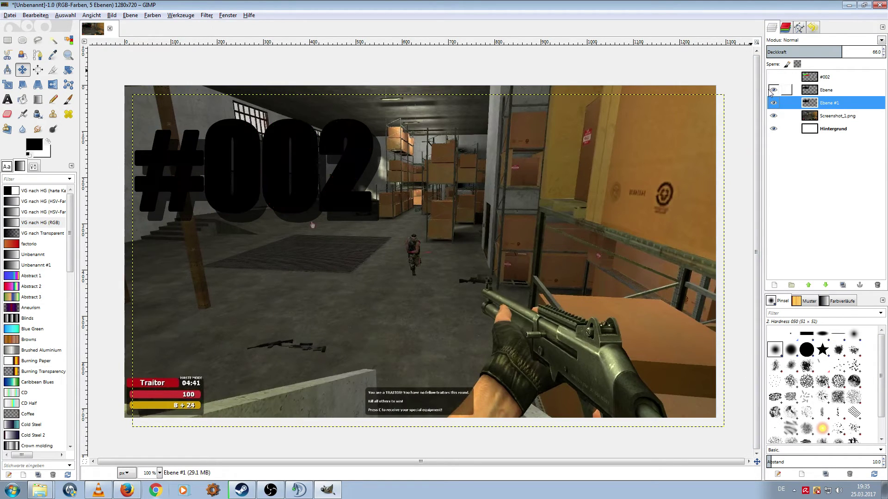
{"action": "right_click", "coordinate": [827, 103]}
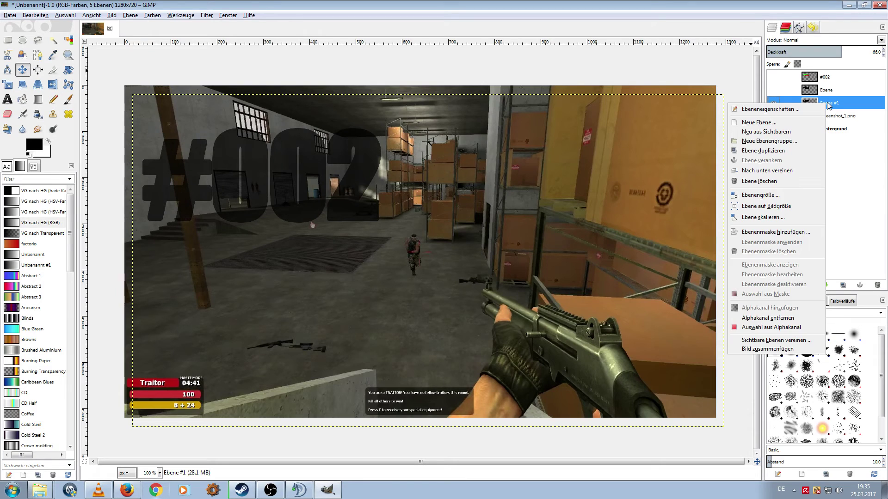
{"action": "left_click", "coordinate": [759, 327]}
{"action": "left_click", "coordinate": [66, 15]}
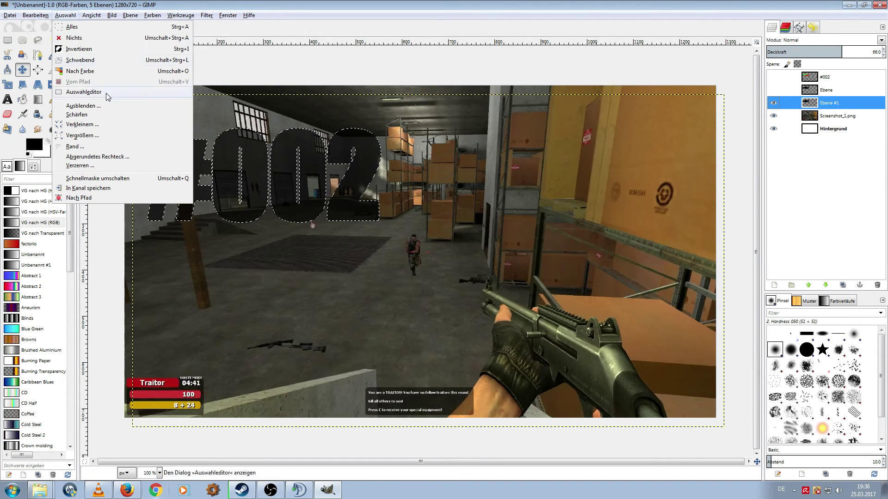
{"action": "left_click", "coordinate": [81, 136]}
{"action": "left_click", "coordinate": [93, 173]}
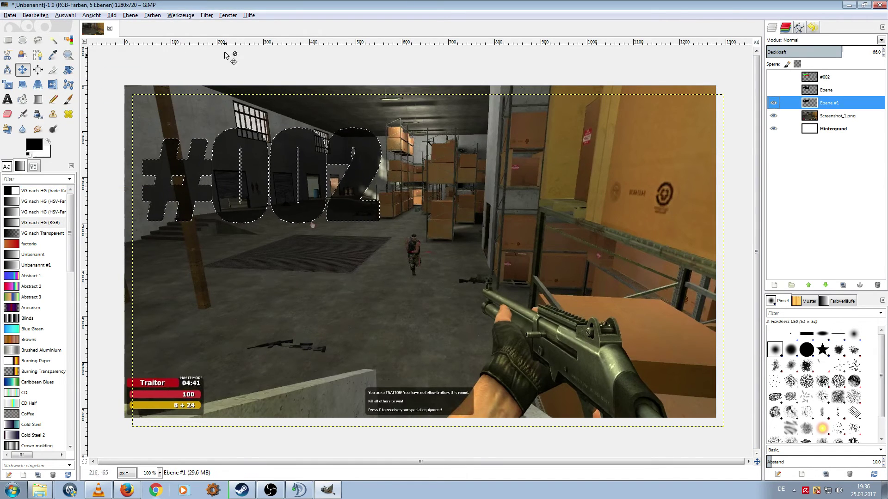
- Apply a 25 px Gaussian blur to the Ebene #1 shadow layer
{"action": "left_click", "coordinate": [207, 16]}
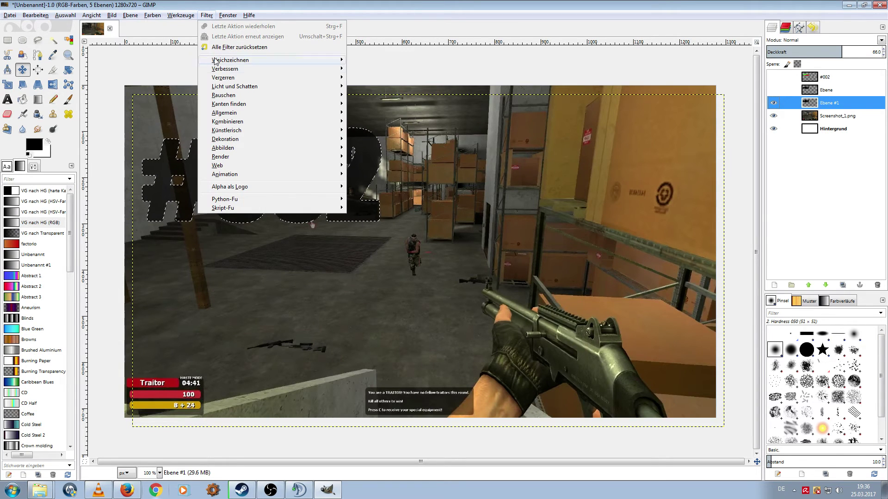
{"action": "mouse_move", "coordinate": [230, 60]}
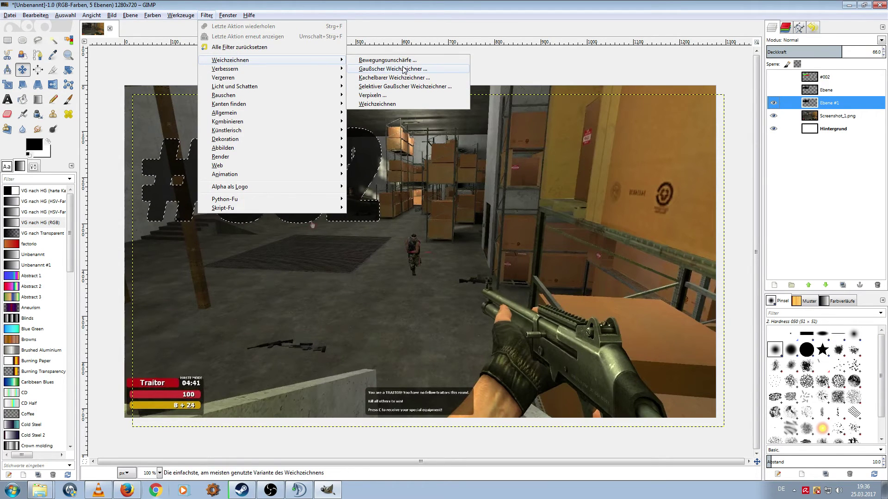
{"action": "left_click", "coordinate": [403, 69]}
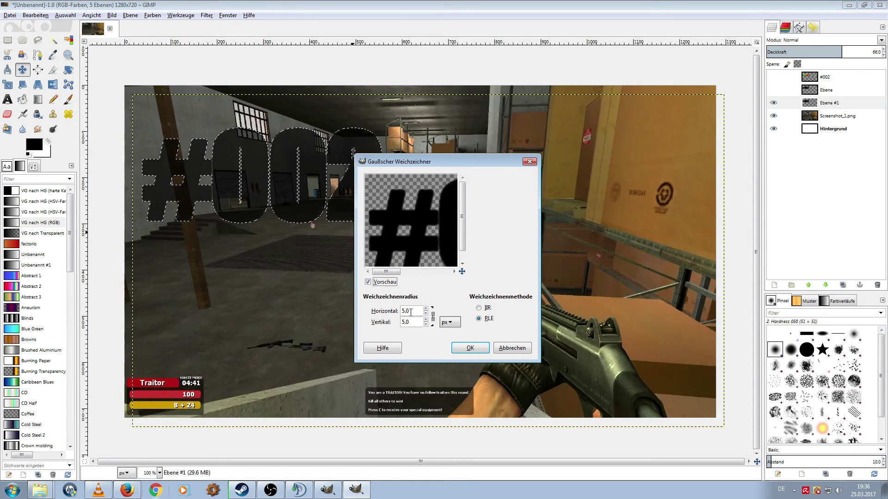
{"action": "left_click", "coordinate": [426, 309]}
{"action": "type", "text": "25"}
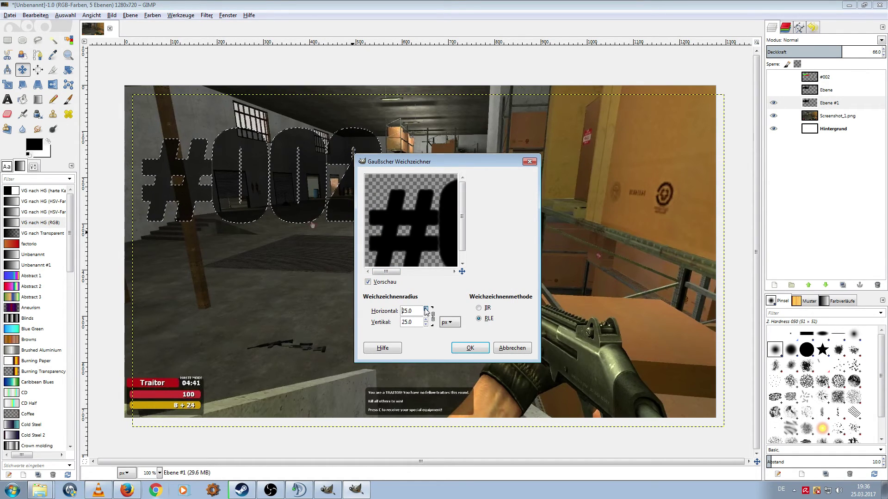
{"action": "left_click", "coordinate": [426, 309]}
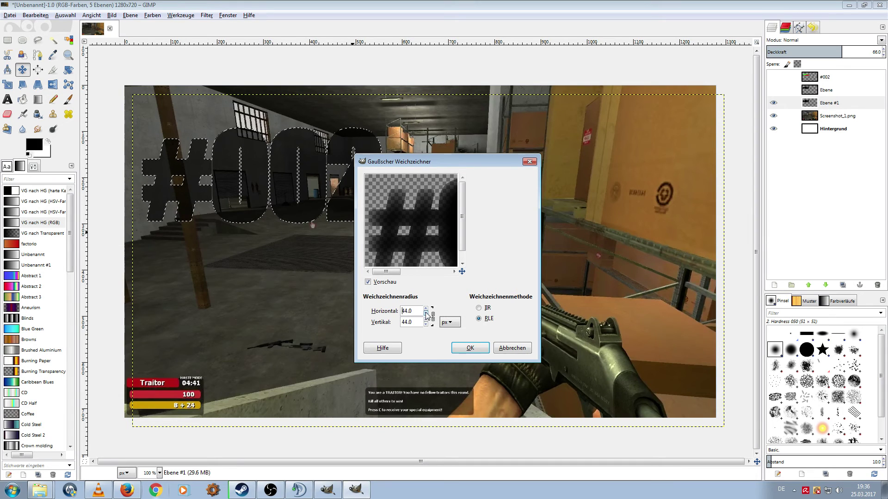
{"action": "left_click", "coordinate": [426, 314]}
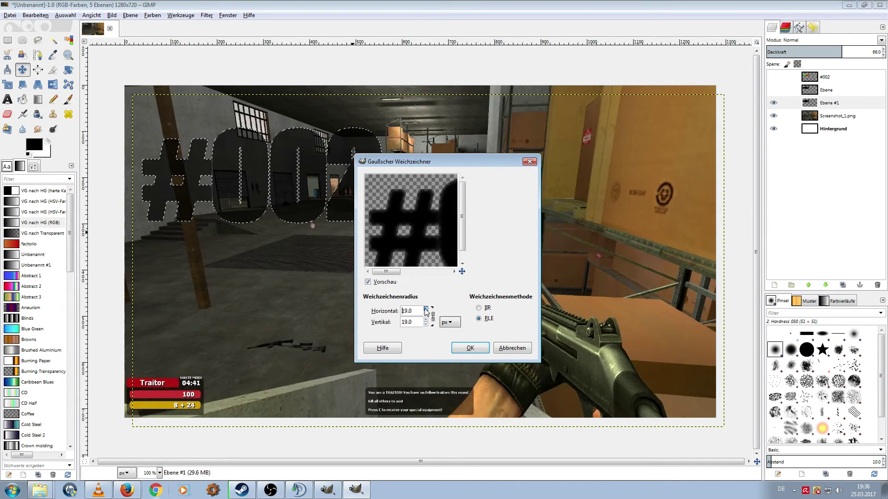
{"action": "left_click", "coordinate": [426, 309]}
{"action": "left_click", "coordinate": [426, 308]}
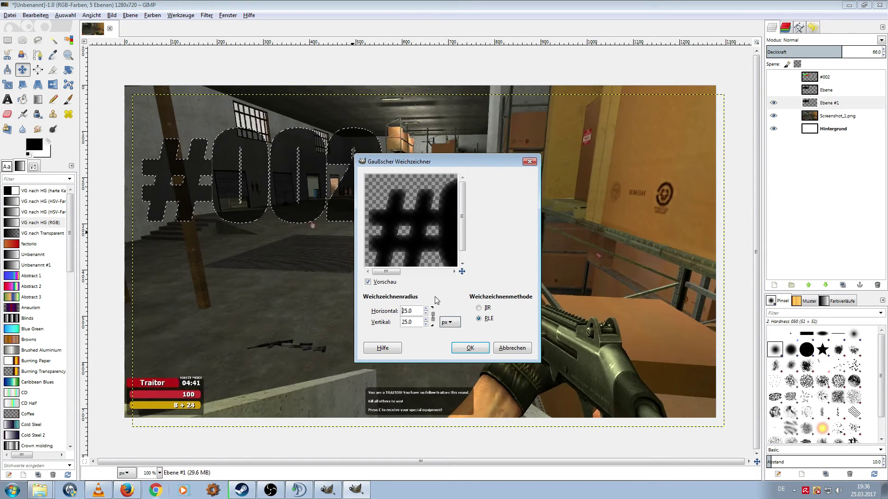
{"action": "left_click", "coordinate": [469, 348]}
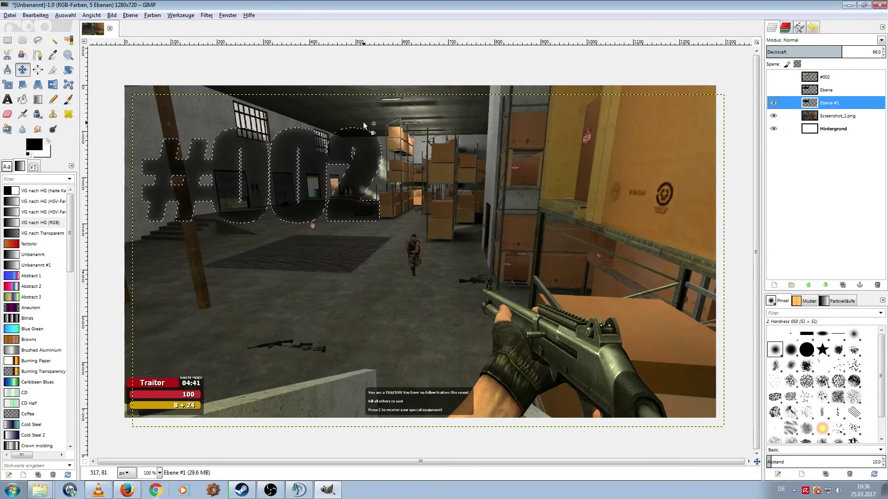
{"action": "left_click", "coordinate": [65, 15]}
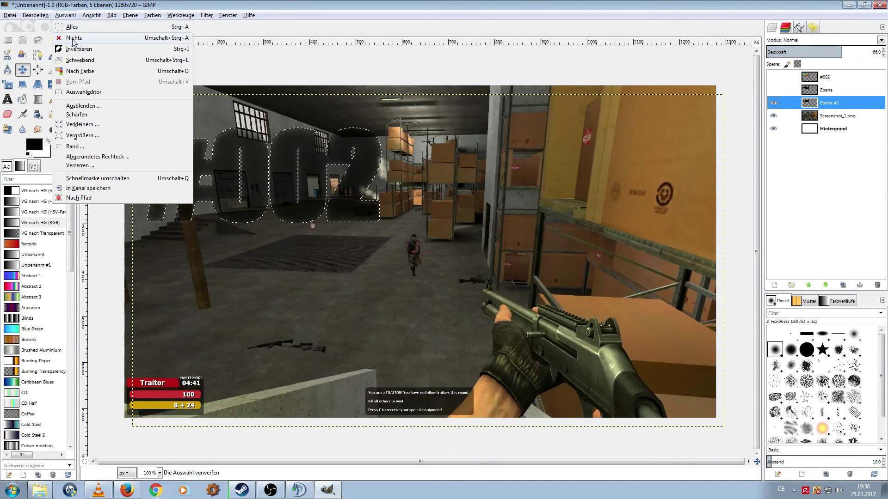
- Clear the #002 selection and inspect the blurred shadow at 400% zoom
{"action": "left_click", "coordinate": [65, 34]}
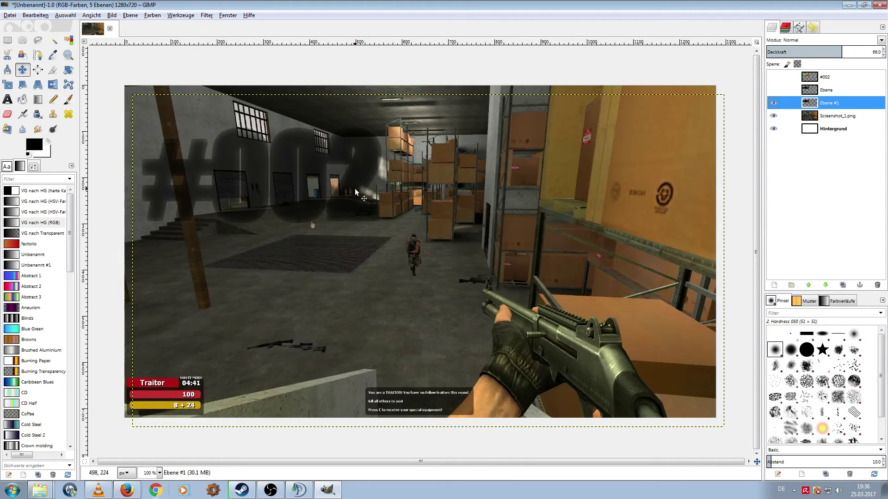
{"action": "left_click", "coordinate": [159, 473]}
{"action": "left_click", "coordinate": [152, 408]}
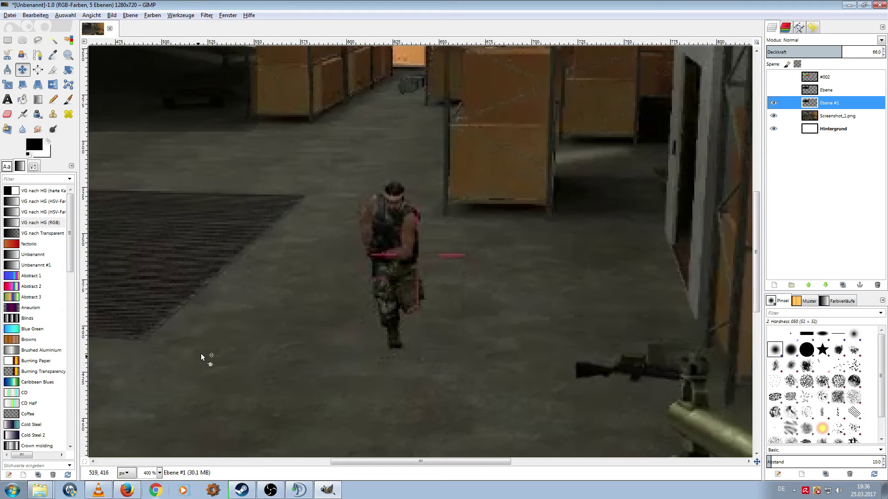
{"action": "left_click_drag", "start_coordinate": [756, 225], "coordinate": [759, 117]}
{"action": "left_click_drag", "start_coordinate": [405, 461], "coordinate": [346, 461]}
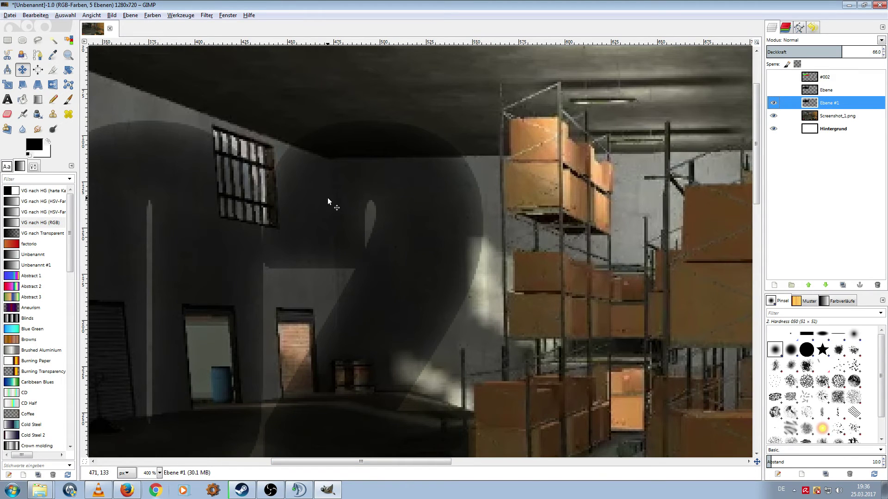
- Return the view to 100% and show the outline and gradient text layers again
{"action": "left_click", "coordinate": [159, 472]}
{"action": "left_click", "coordinate": [150, 431]}
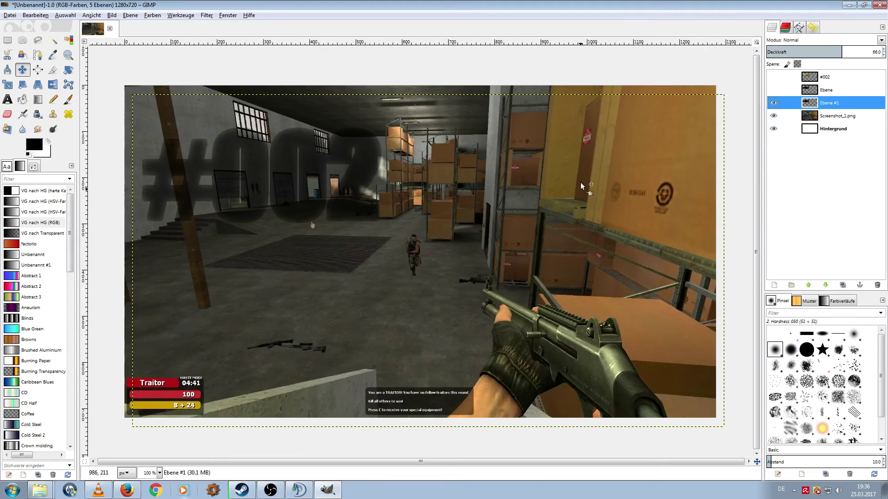
{"action": "left_click", "coordinate": [773, 90]}
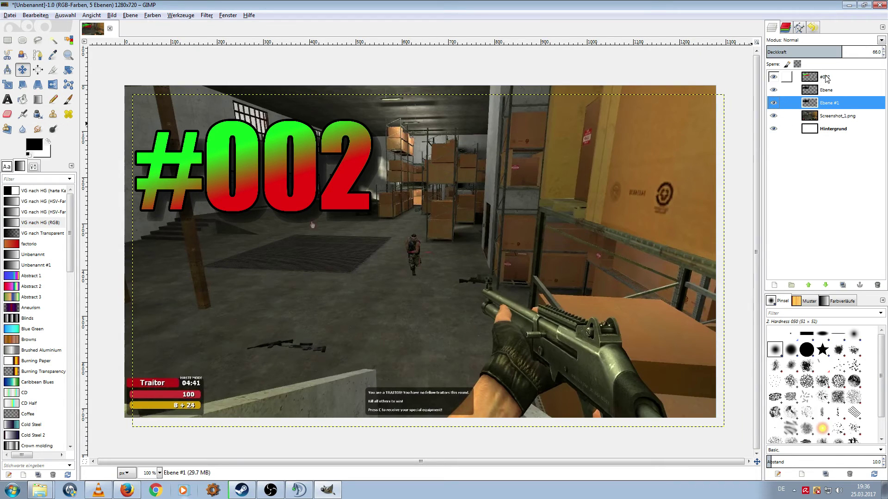
- Make the gradient #002 layer active, undoing an accidental move of the text
{"action": "left_click", "coordinate": [826, 78]}
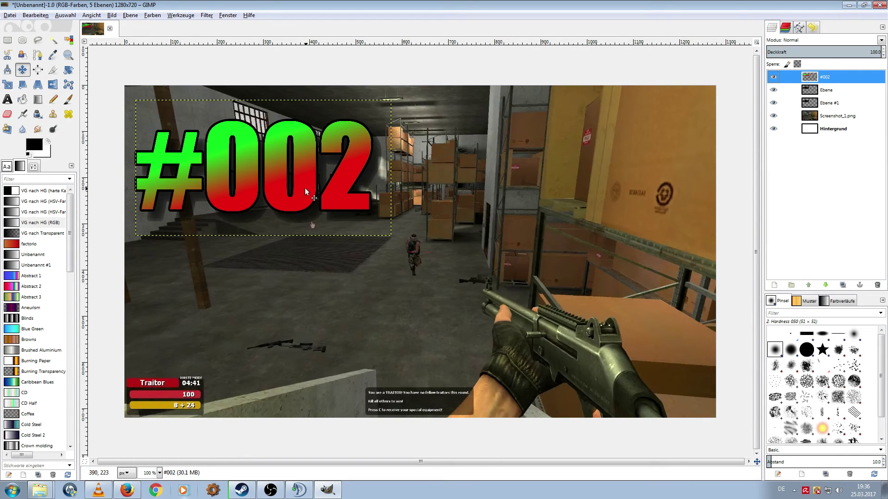
{"action": "mouse_move", "coordinate": [277, 173]}
{"action": "left_mouse_down"}
{"action": "mouse_move", "coordinate": [291, 256]}
{"action": "mouse_move", "coordinate": [406, 310]}
{"action": "left_mouse_up"}
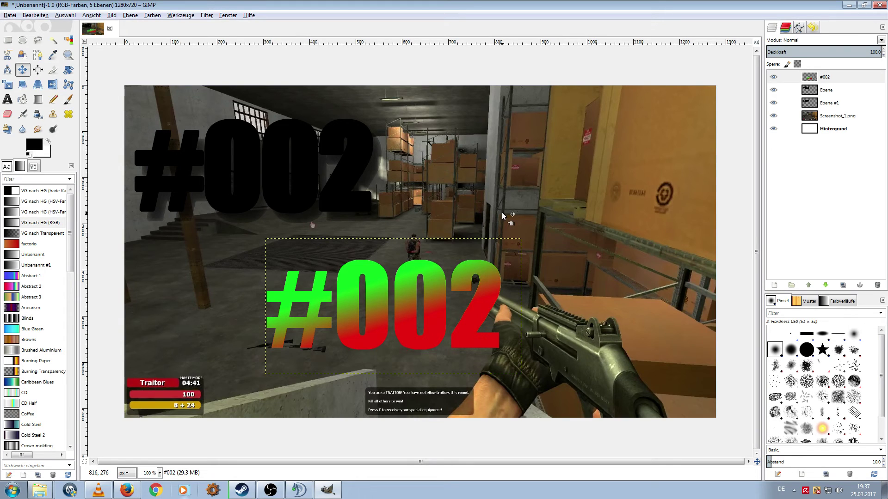
{"action": "key", "text": "ctrl+z"}
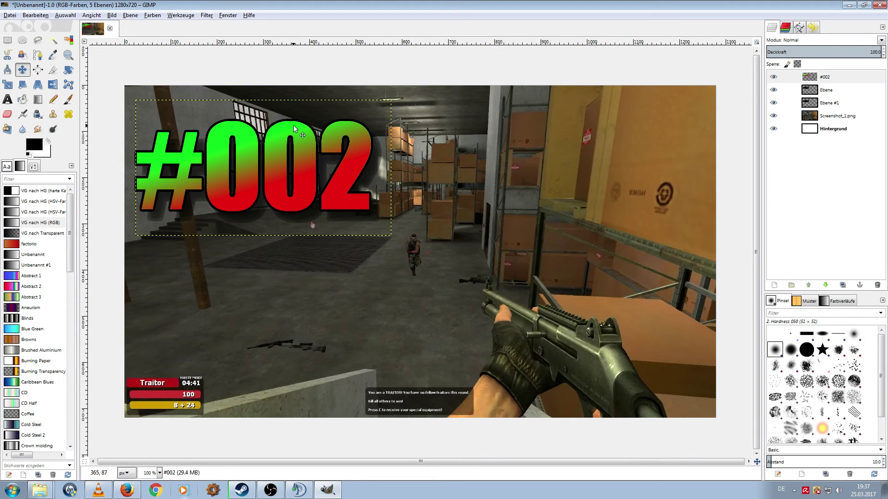
- Merge the #002 text, outline and shadow down into one layer and nudge it upward
{"action": "right_click", "coordinate": [828, 79]}
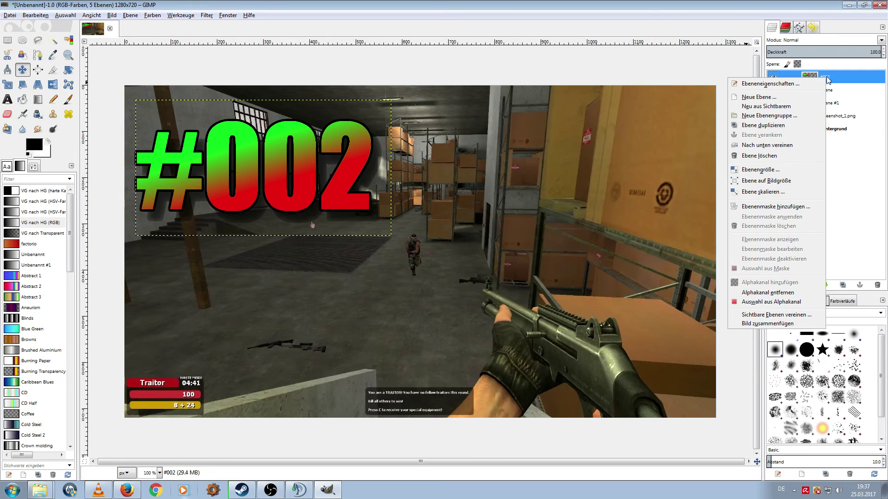
{"action": "left_click", "coordinate": [781, 147]}
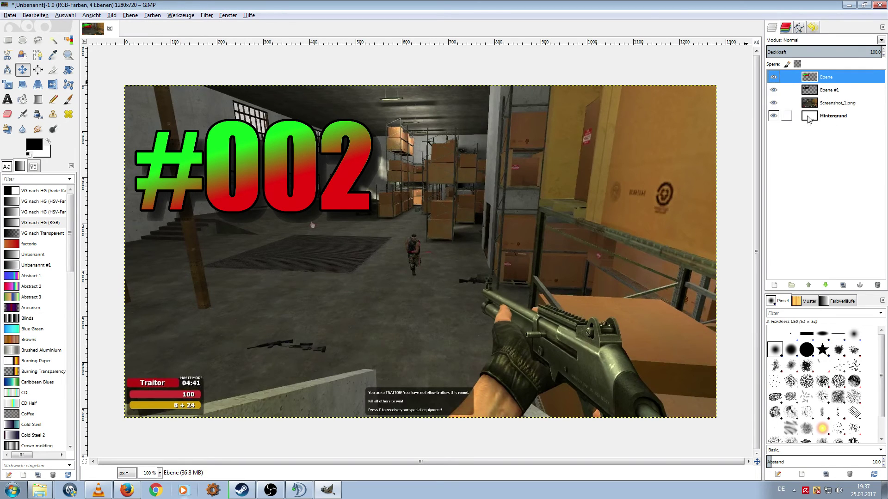
{"action": "right_click", "coordinate": [823, 80]}
{"action": "left_click", "coordinate": [768, 148]}
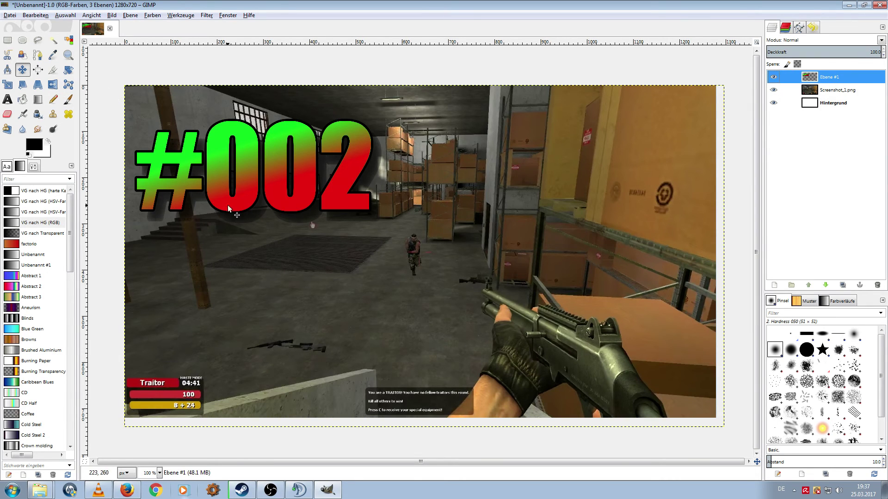
{"action": "mouse_move", "coordinate": [248, 171]}
{"action": "left_mouse_down"}
{"action": "mouse_move", "coordinate": [254, 335]}
{"action": "mouse_move", "coordinate": [553, 146]}
{"action": "mouse_move", "coordinate": [586, 134]}
{"action": "mouse_move", "coordinate": [633, 140]}
{"action": "mouse_move", "coordinate": [635, 337]}
{"action": "mouse_move", "coordinate": [426, 148]}
{"action": "mouse_move", "coordinate": [299, 146]}
{"action": "mouse_move", "coordinate": [309, 135]}
{"action": "left_mouse_up"}
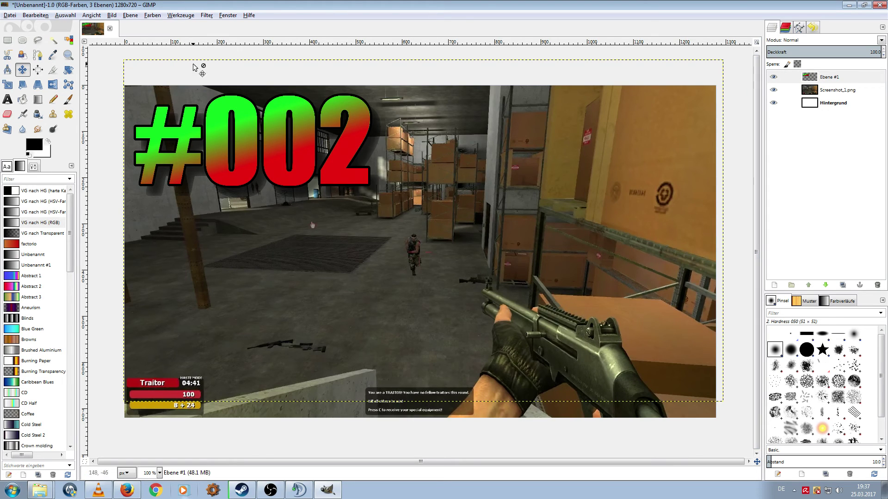
- Add a black '#002' text box on the lower left in a large Impact Condensed font
{"action": "left_click", "coordinate": [7, 99]}
{"action": "left_click", "coordinate": [131, 212]}
{"action": "left_click_drag", "start_coordinate": [130, 212], "coordinate": [394, 341]}
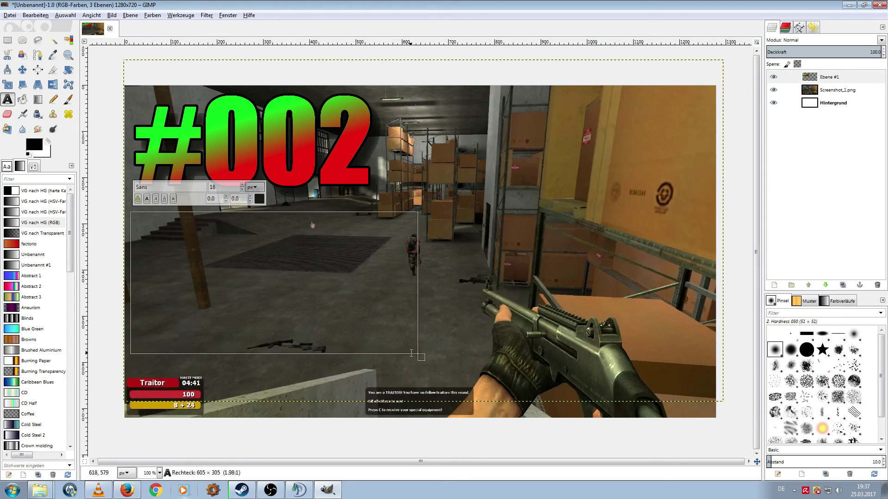
{"action": "type", "text": "#002"}
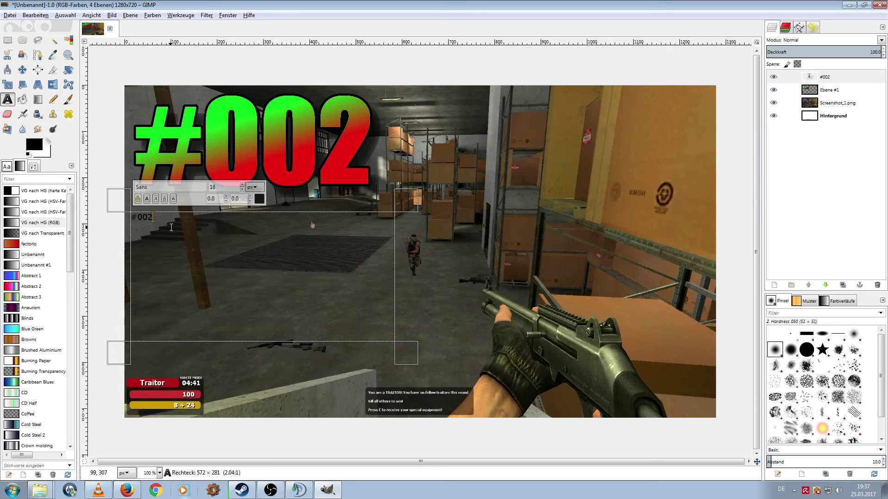
{"action": "key", "text": "ctrl+a"}
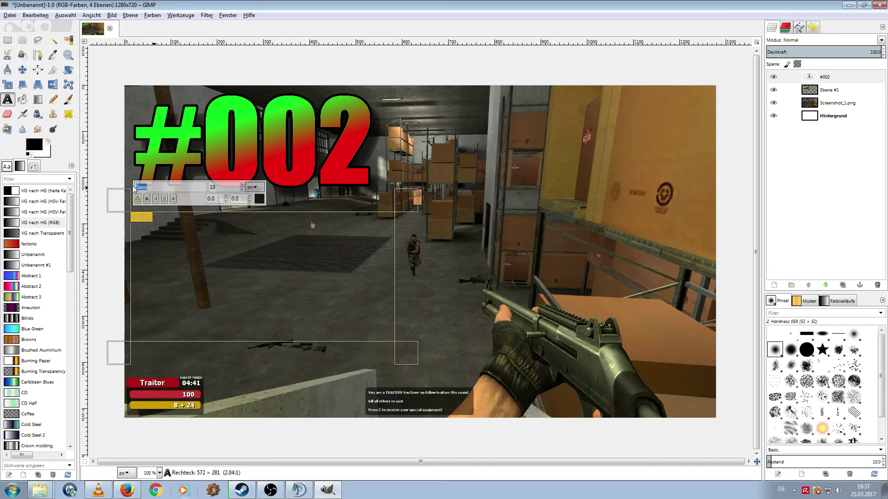
{"action": "type", "text": "Impact"}
{"action": "left_click", "coordinate": [171, 199]}
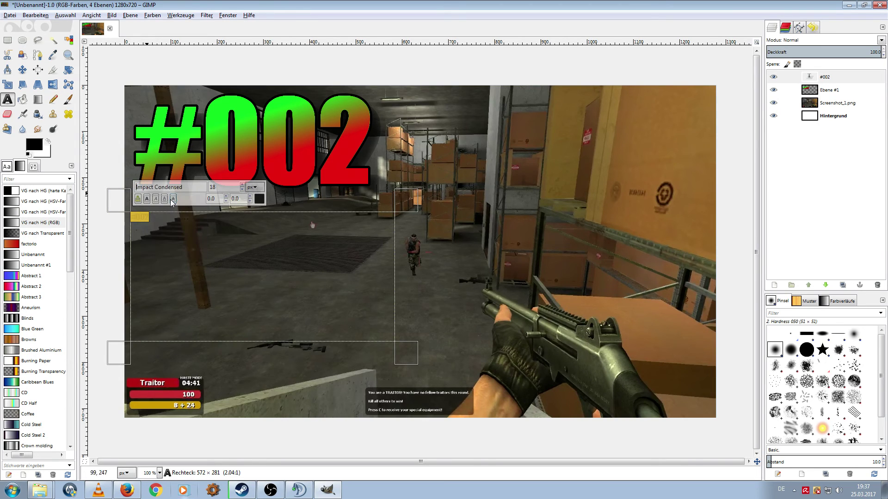
{"action": "left_click", "coordinate": [242, 184]}
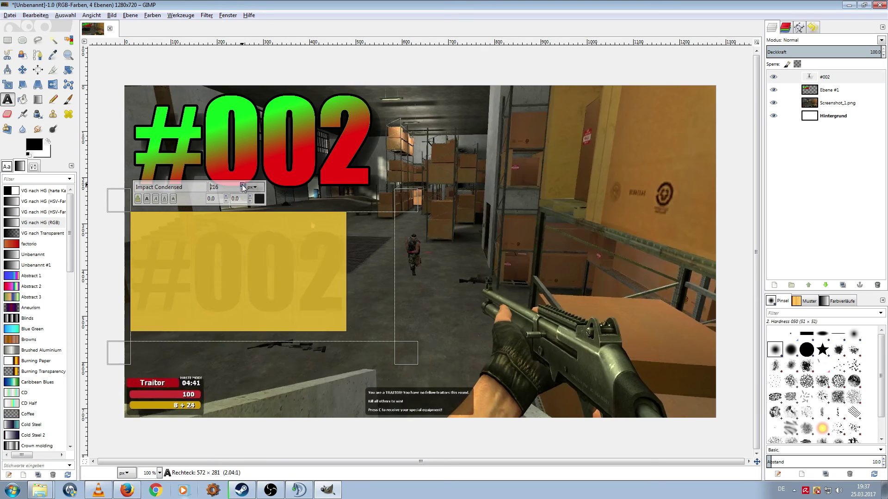
{"action": "left_click", "coordinate": [505, 249]}
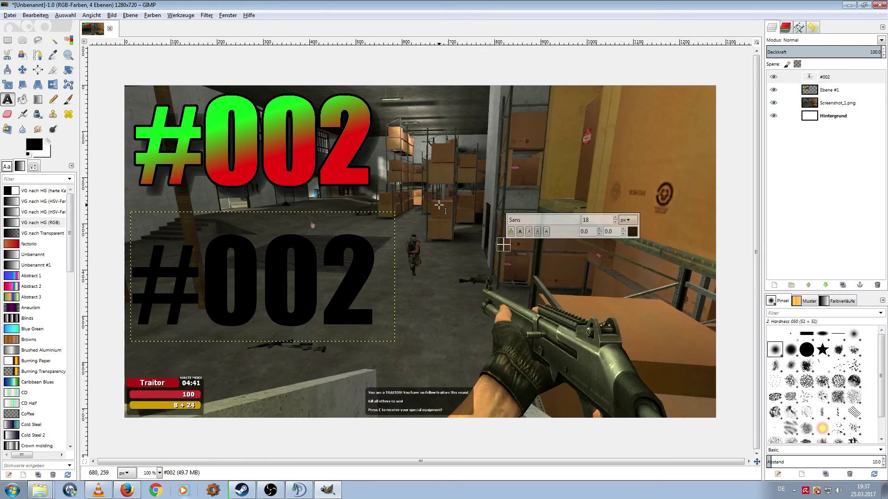
{"action": "left_click", "coordinate": [437, 191]}
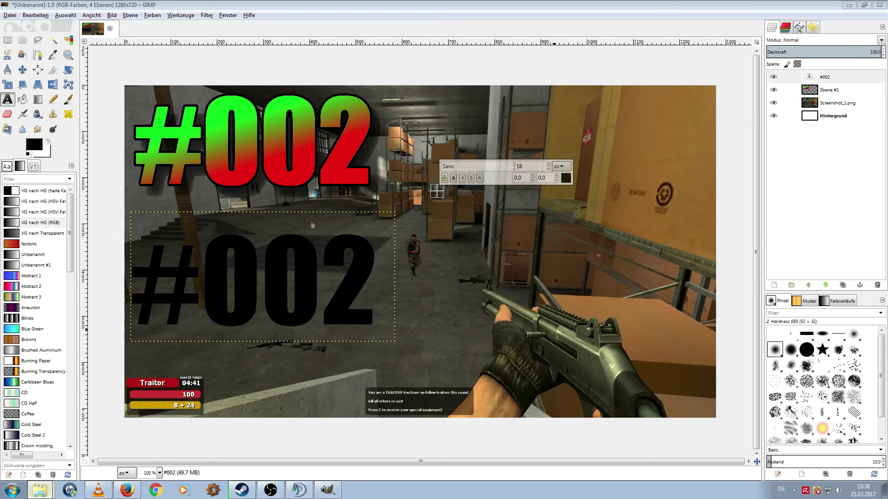
- Add button.png to the image and place its layer beneath the #002 title layer
{"action": "left_click_drag", "start_coordinate": [312, 225], "coordinate": [417, 218]}
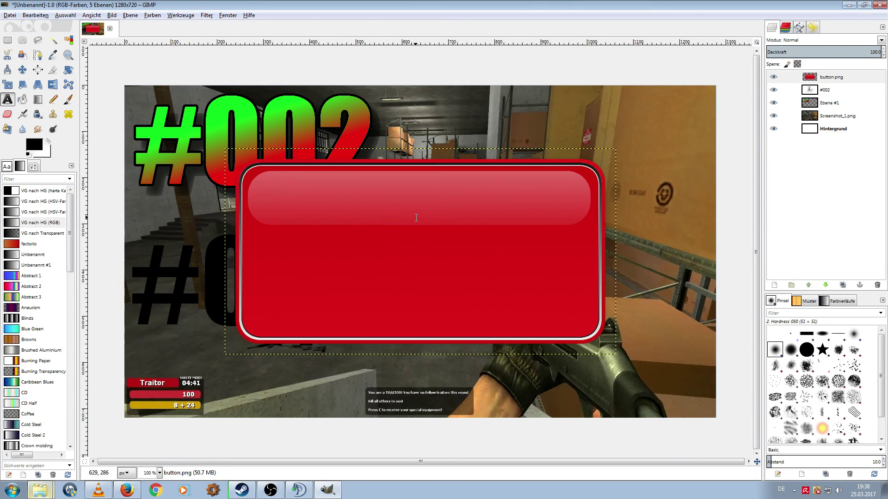
{"action": "left_click", "coordinate": [7, 84]}
{"action": "left_click_drag", "start_coordinate": [252, 178], "coordinate": [352, 228]}
{"action": "left_click", "coordinate": [343, 241]}
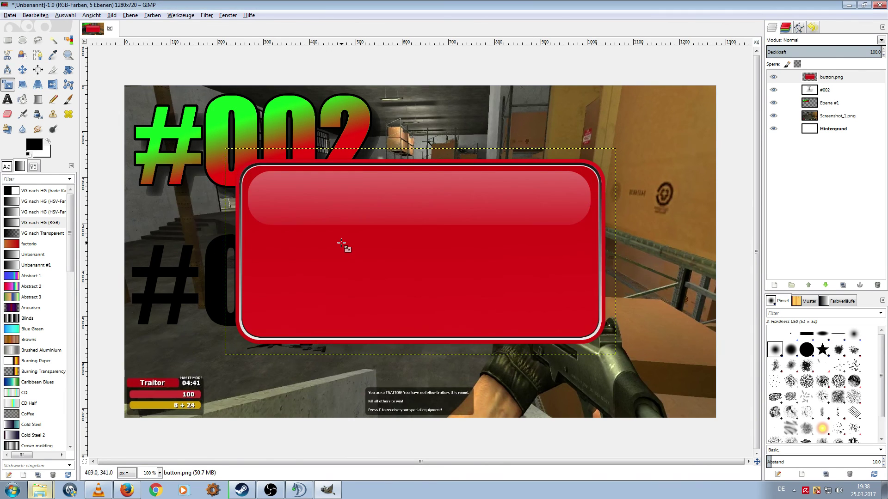
{"action": "left_click_drag", "start_coordinate": [786, 78], "coordinate": [828, 113]}
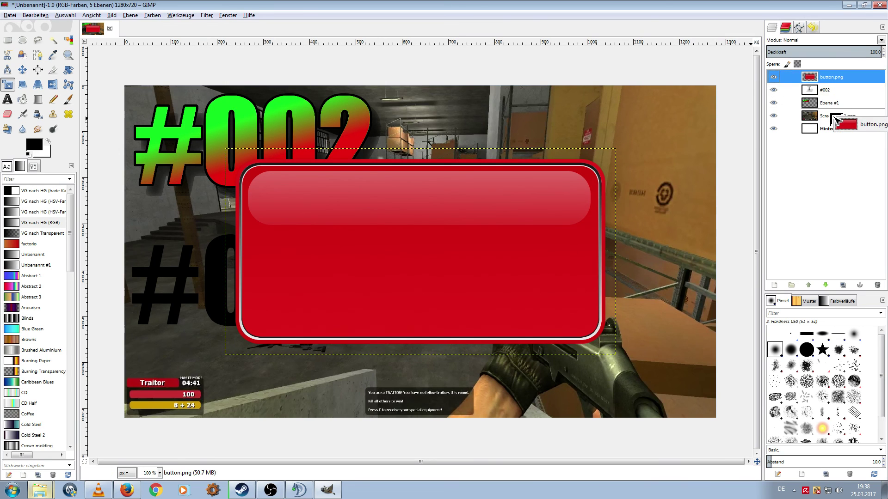
- Move the gradient #002 title onto the red button and hide the black #002 text
{"action": "key", "text": "m"}
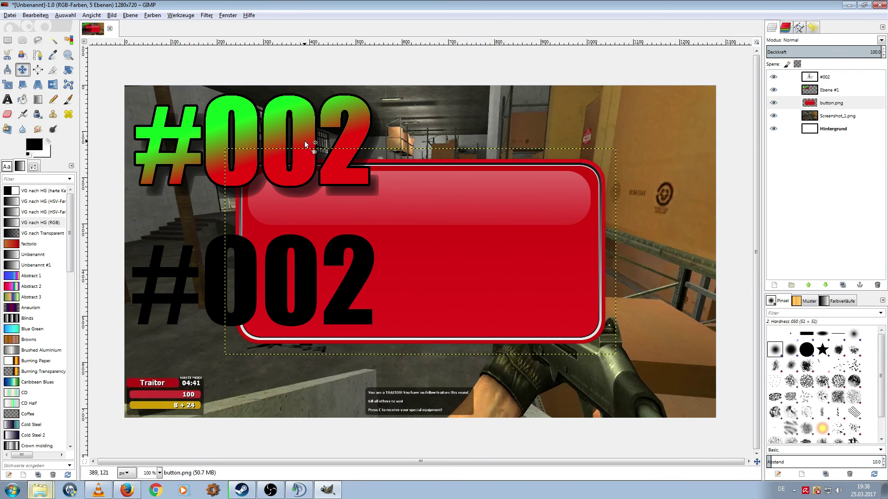
{"action": "left_click_drag", "start_coordinate": [309, 138], "coordinate": [458, 238]}
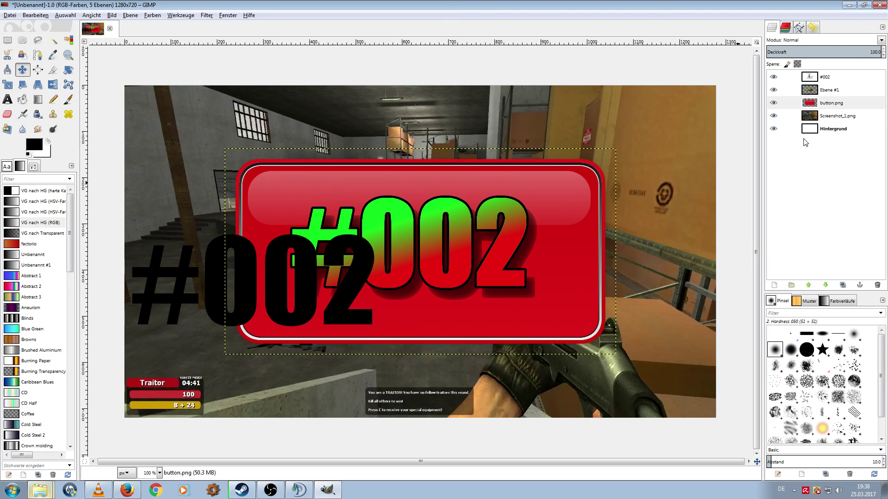
{"action": "left_click", "coordinate": [774, 77]}
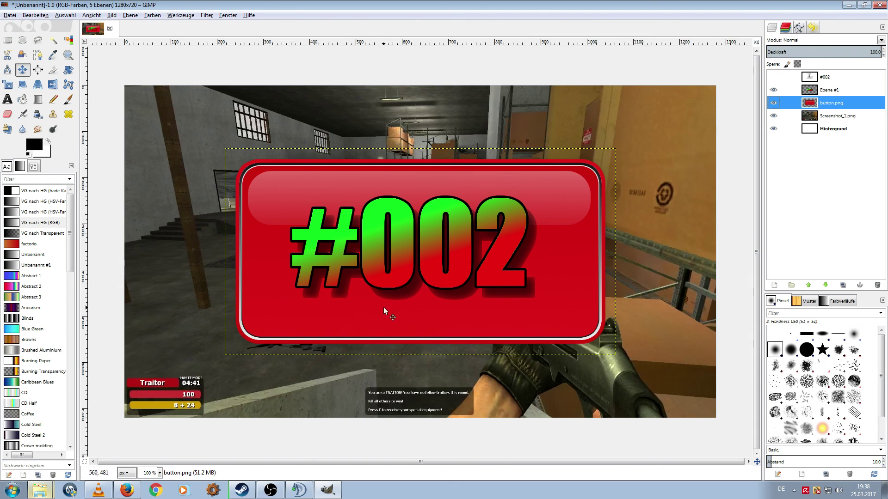
{"action": "key", "text": "shift+s"}
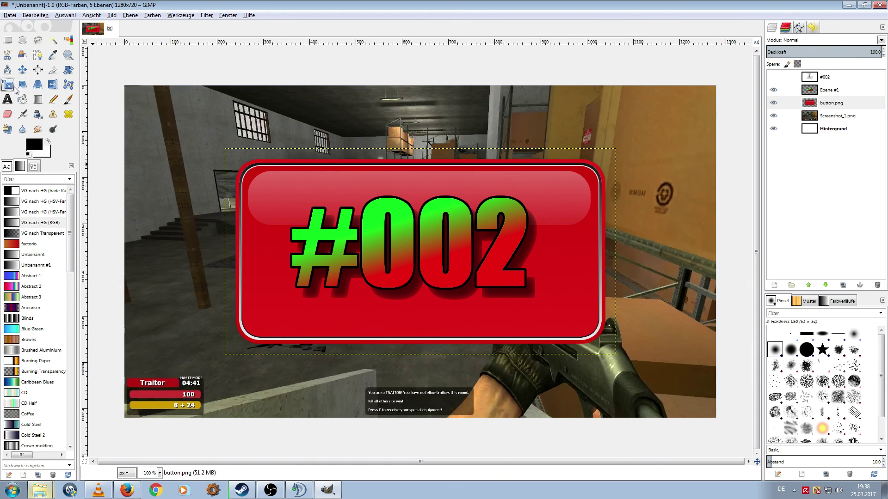
- Scale the red button layer down to 685×316 px
{"action": "left_click", "coordinate": [280, 299]}
{"action": "left_click_drag", "start_coordinate": [280, 300], "coordinate": [330, 270]}
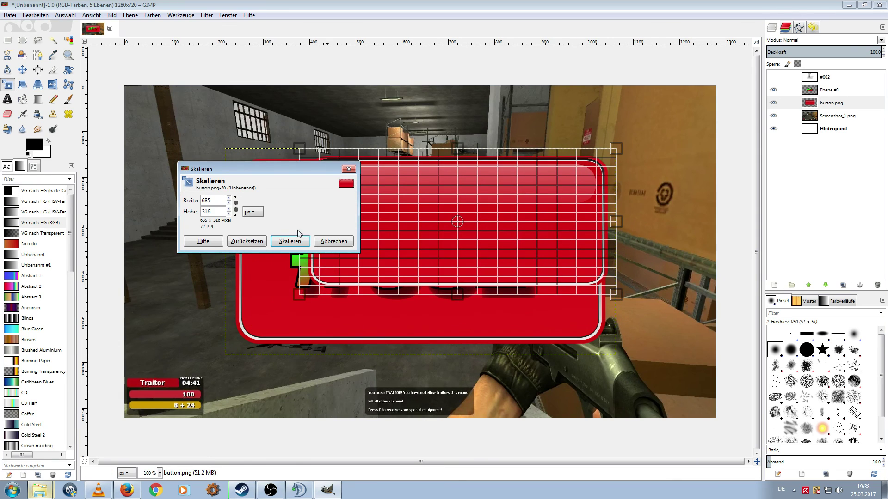
{"action": "left_click", "coordinate": [291, 241]}
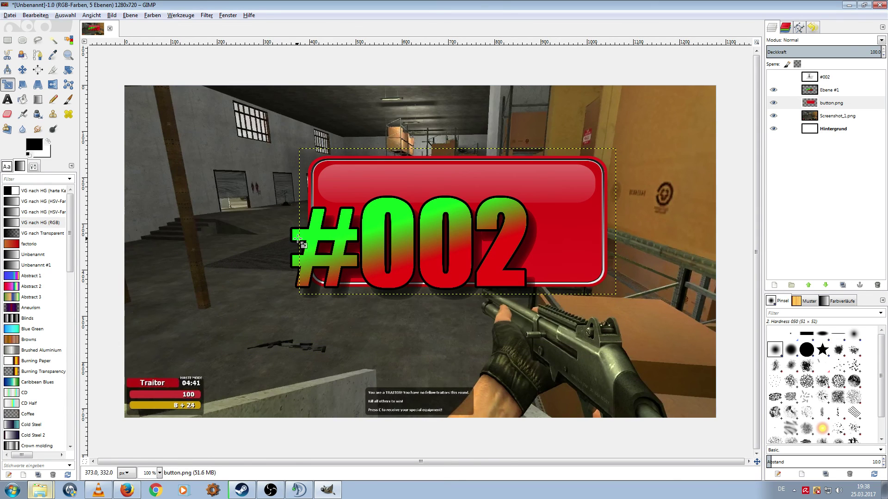
- Centre the gradient #002 title on the resized red button
{"action": "left_click", "coordinate": [24, 67]}
{"action": "left_click_drag", "start_coordinate": [310, 234], "coordinate": [354, 205]}
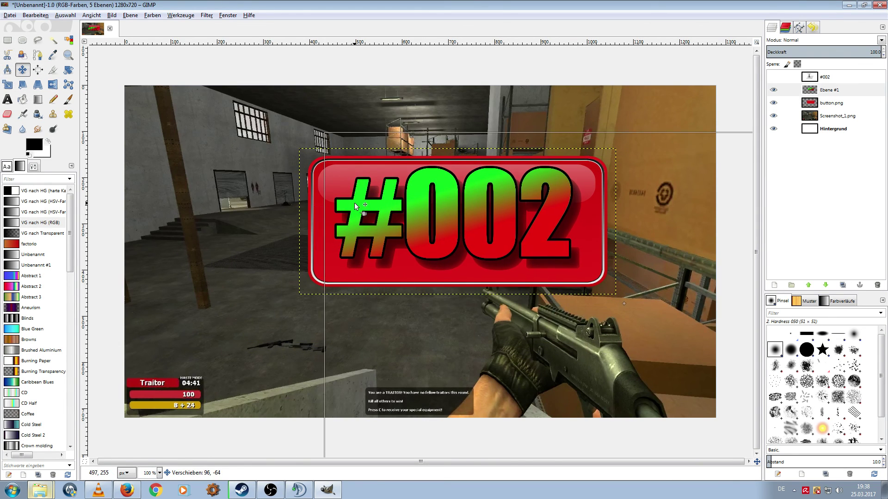
{"action": "left_click_drag", "start_coordinate": [517, 222], "coordinate": [518, 228]}
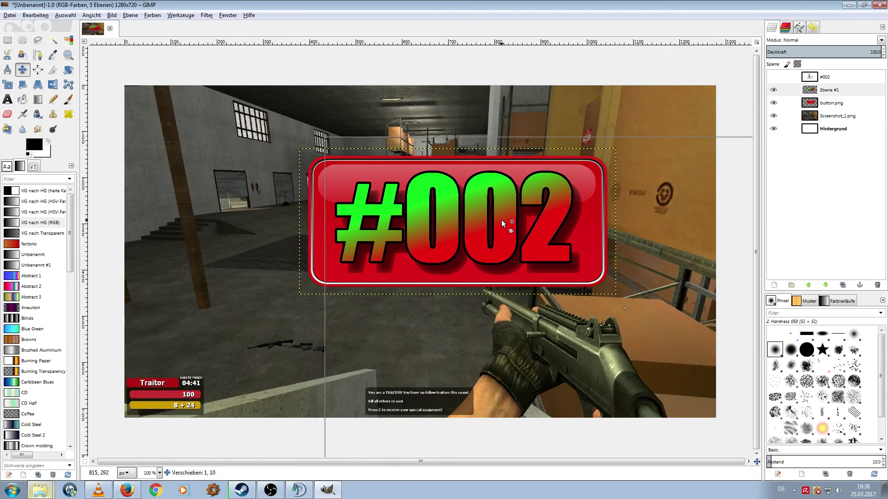